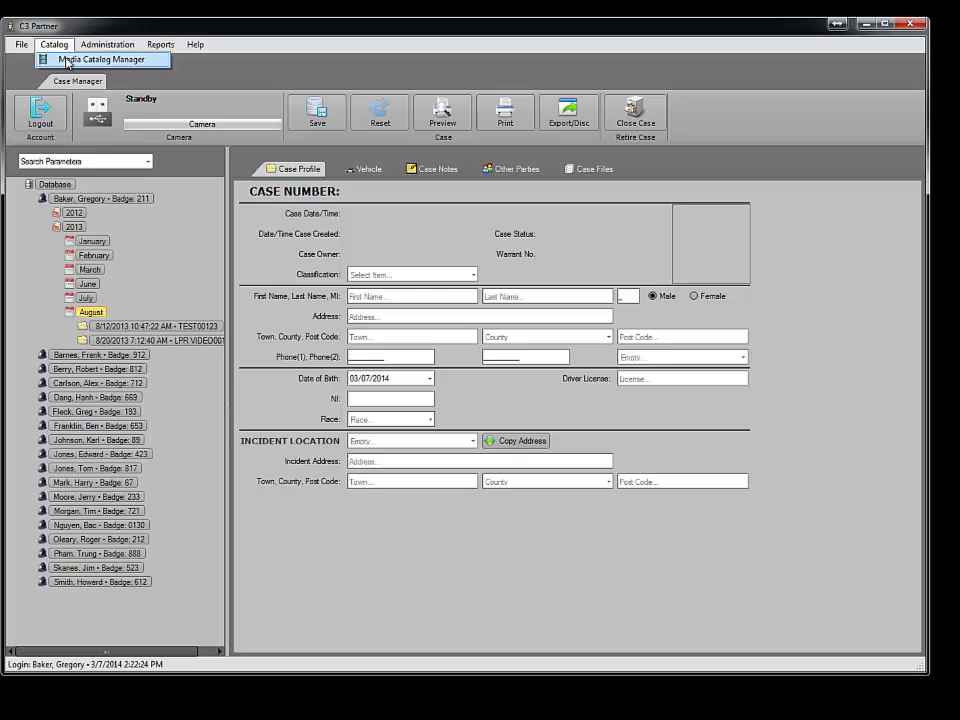
Open the Media Catalog Manager and enlarge its window to fill the application area
left_click(80, 62)
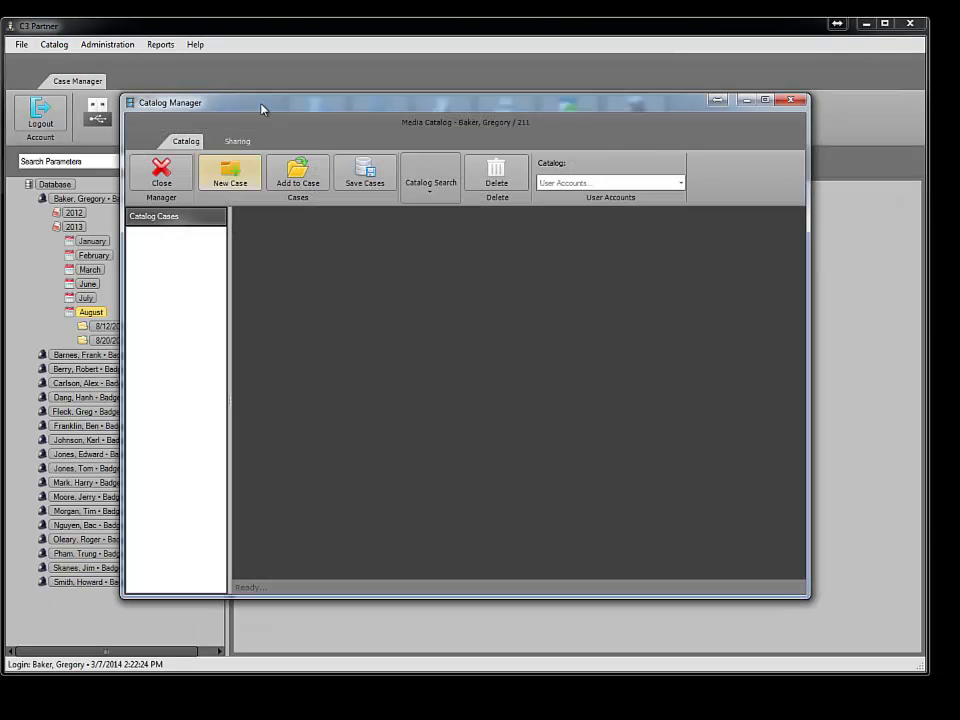
left_click_drag(263, 107, 145, 29)
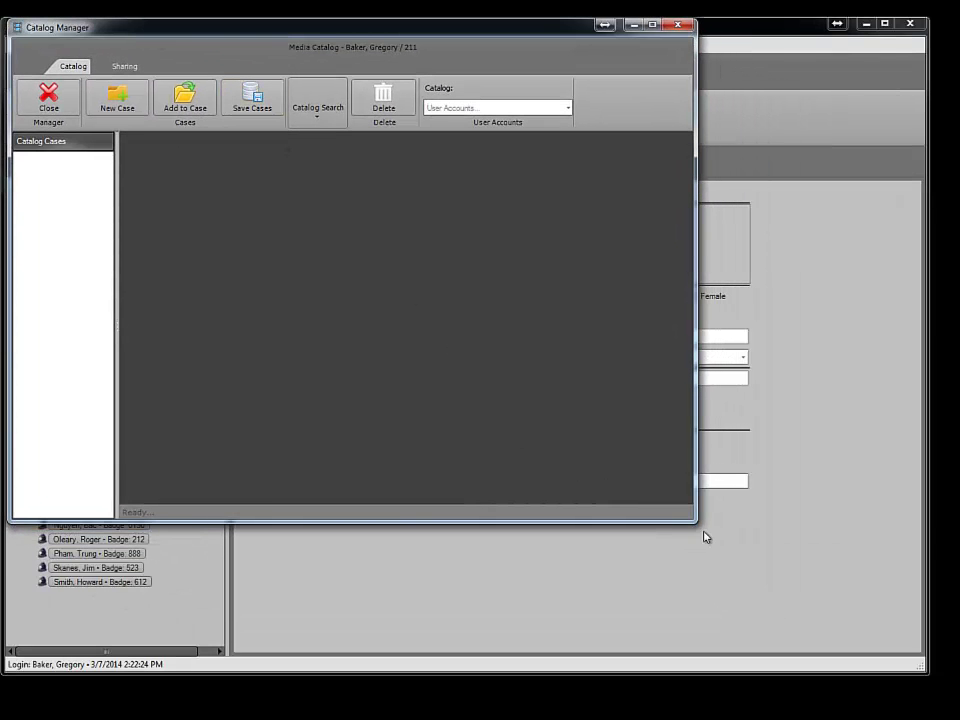
left_click_drag(697, 521, 928, 690)
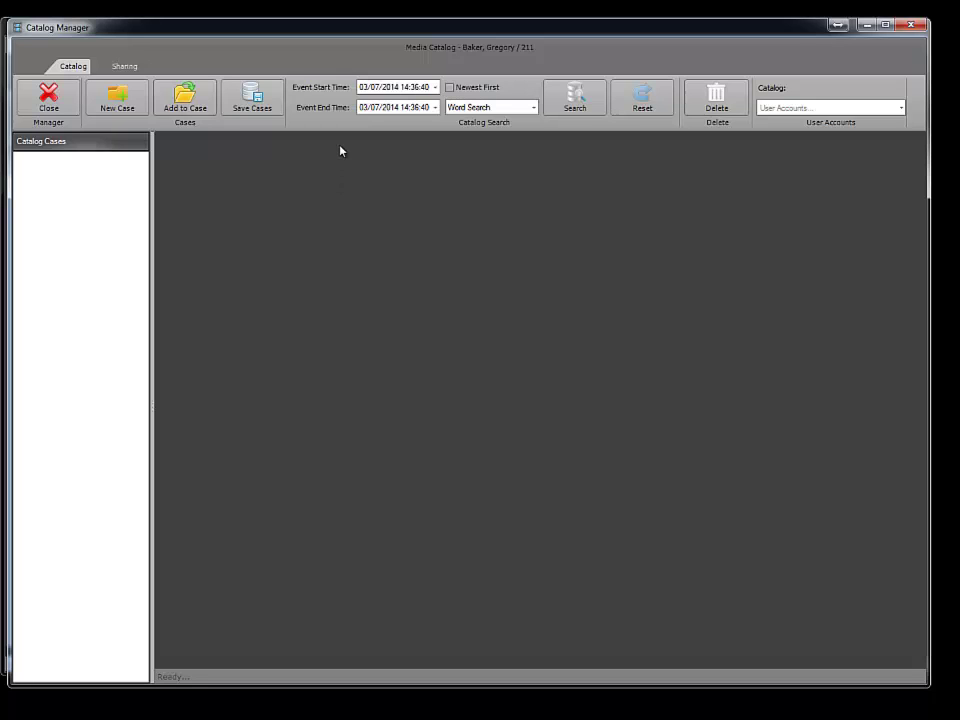
Search the media catalog with the event start time set to 01/01/1900 00:00:00
left_click(390, 87)
type("1012")
left_click(575, 97)
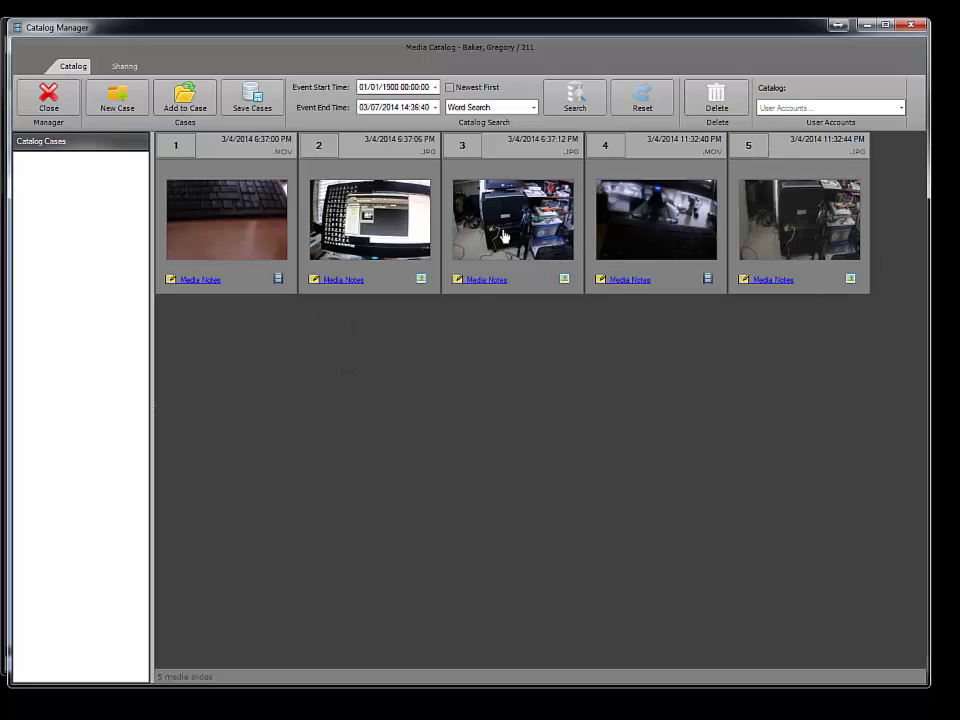
Open the 3/4/2014 6:37:06 PM JPG from the catalog and enlarge the image viewer
left_click(378, 240)
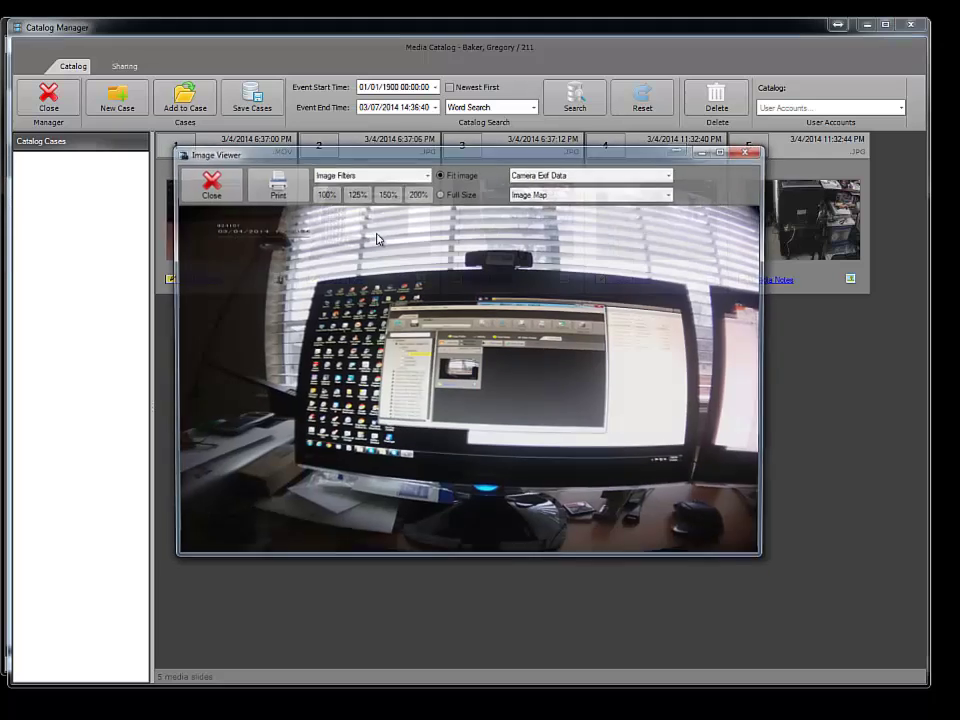
left_click_drag(428, 163, 319, 121)
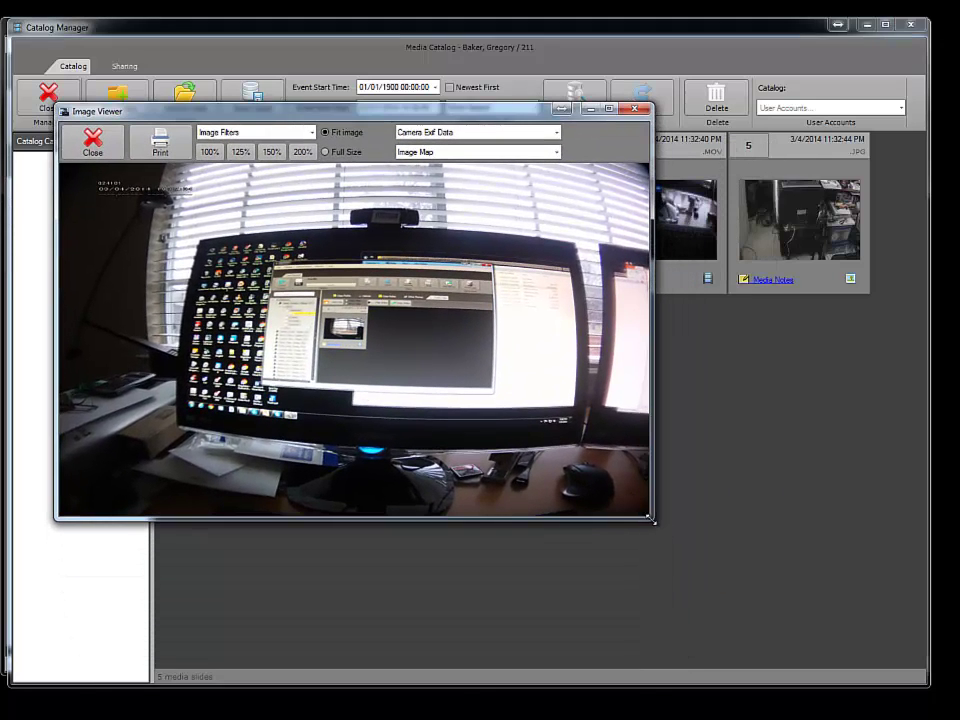
left_click_drag(650, 518, 789, 607)
left_click_drag(953, 675, 955, 686)
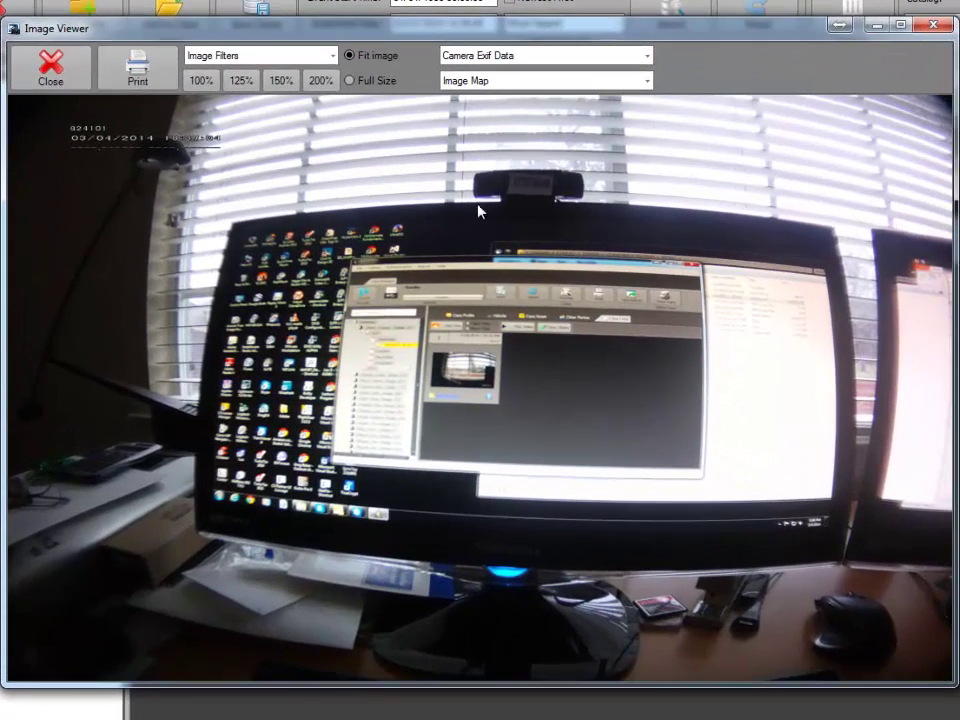
Preview the Sobel Edge Detector filter on the image and replace it with the Sharpen filter
left_click(333, 56)
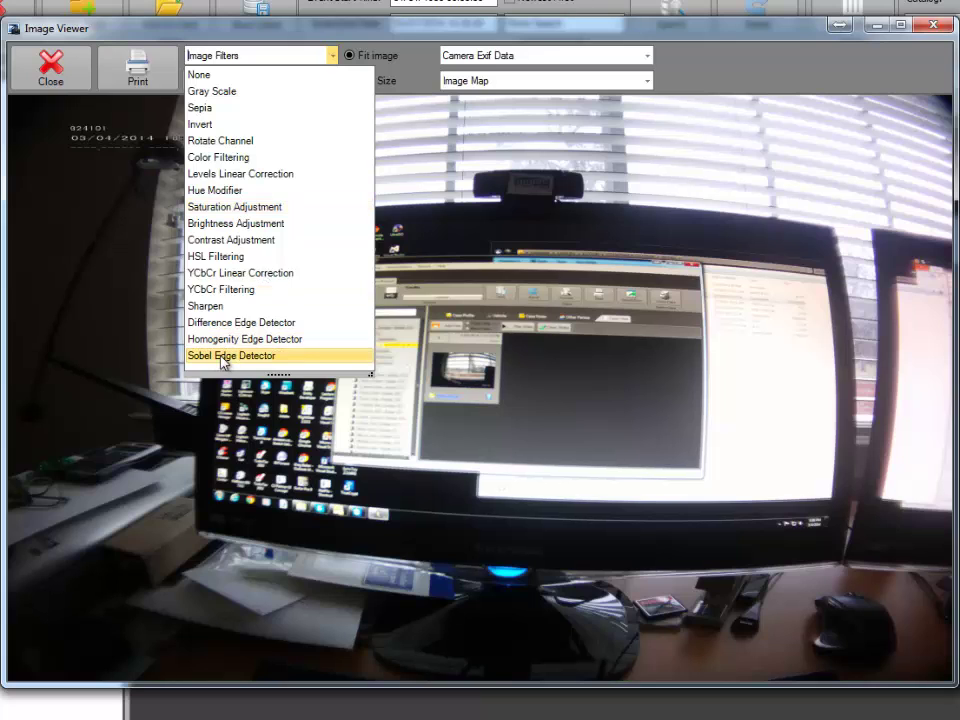
left_click(222, 356)
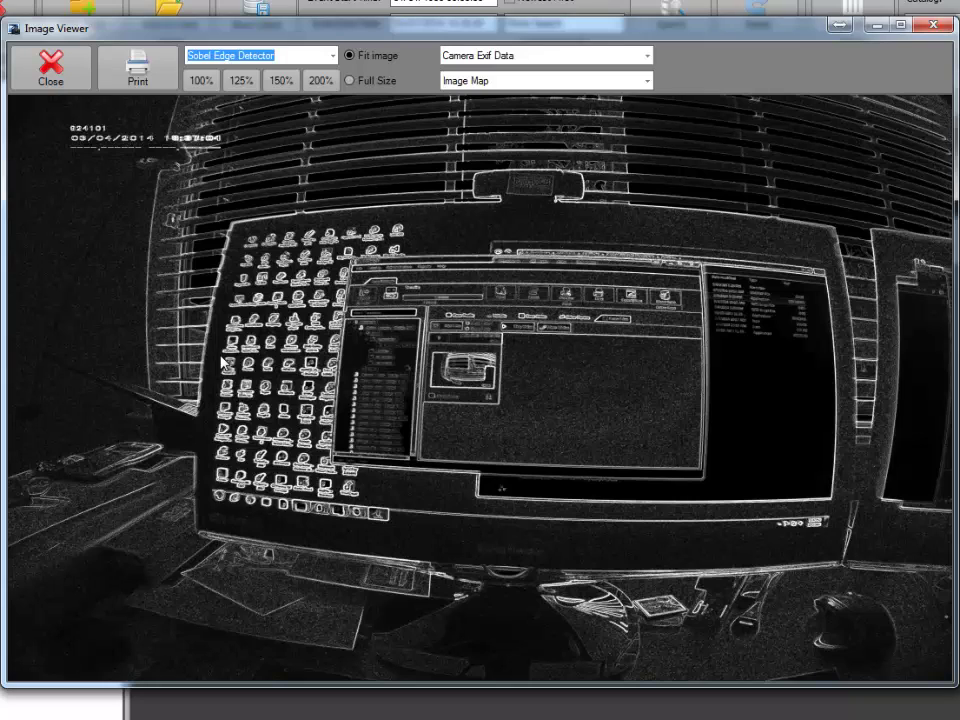
left_click(334, 55)
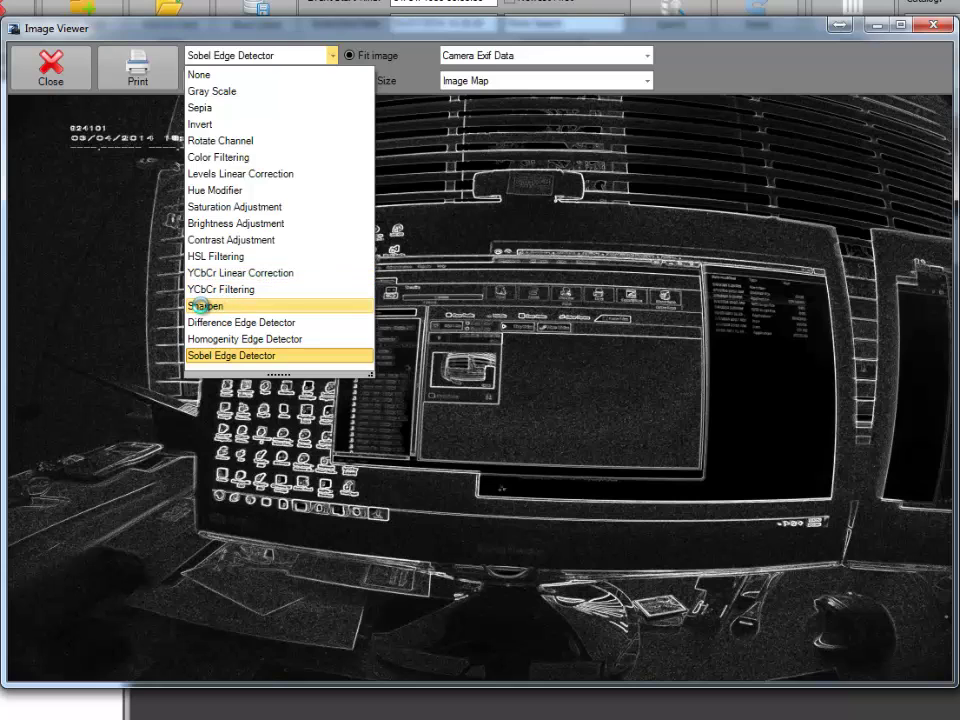
left_click(181, 302)
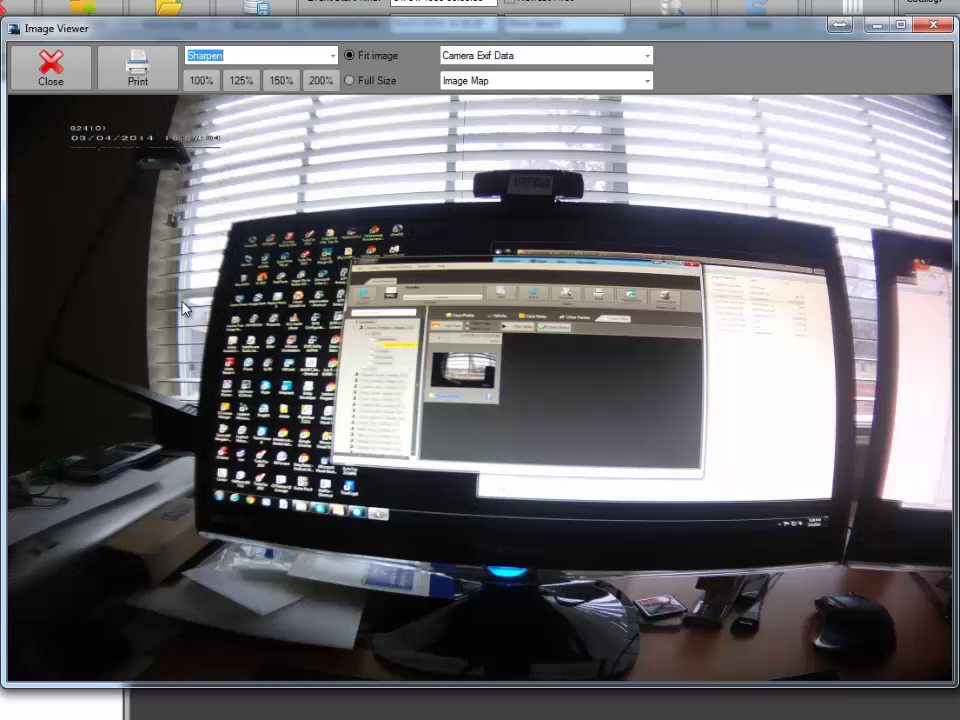
Examine the image's camera Exif data in an enlarged list and its position on the image map at a wider zoom
left_click(646, 56)
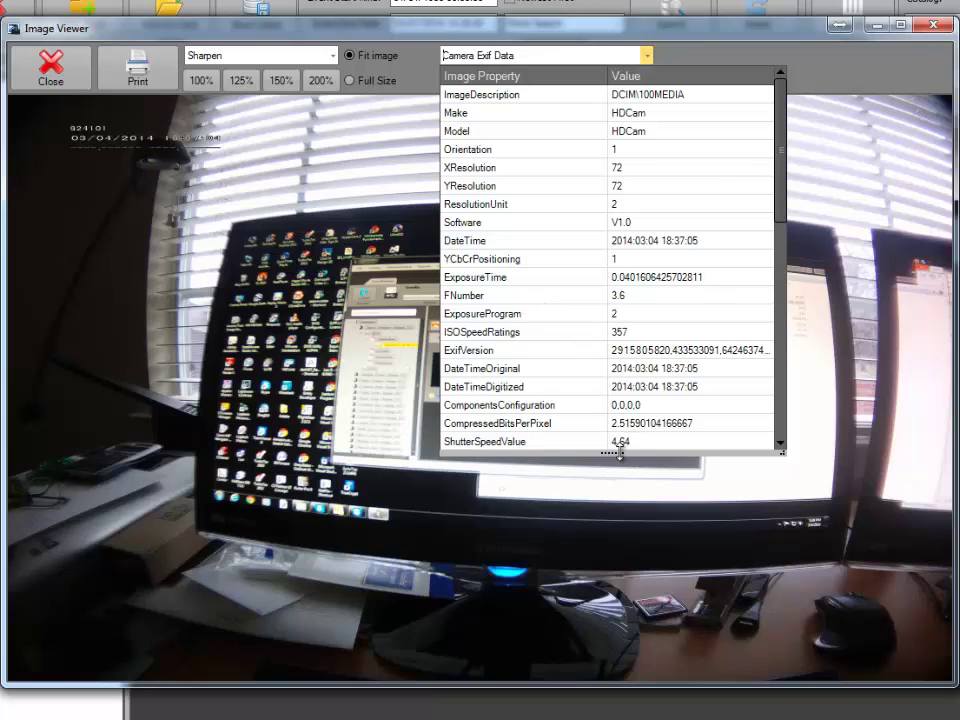
left_click_drag(619, 453, 680, 648)
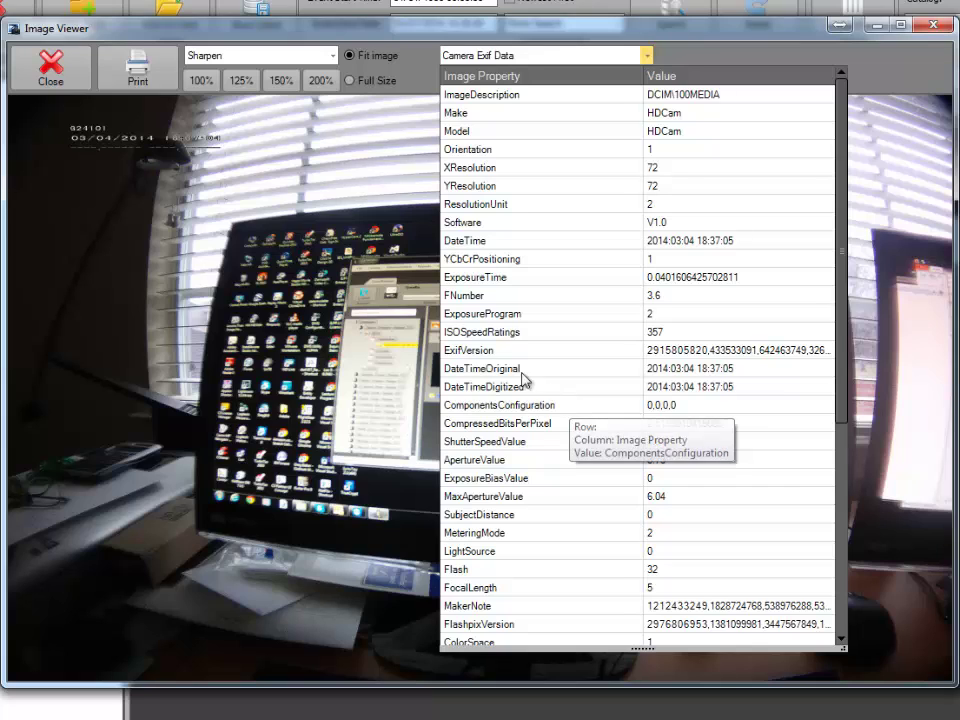
left_click(380, 181)
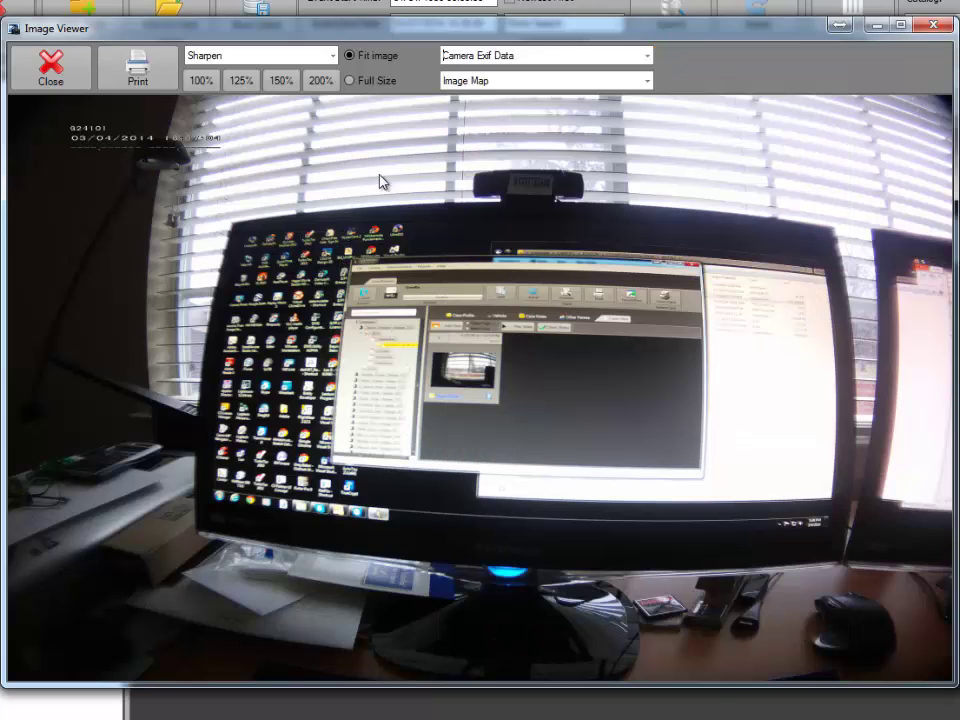
left_click(646, 84)
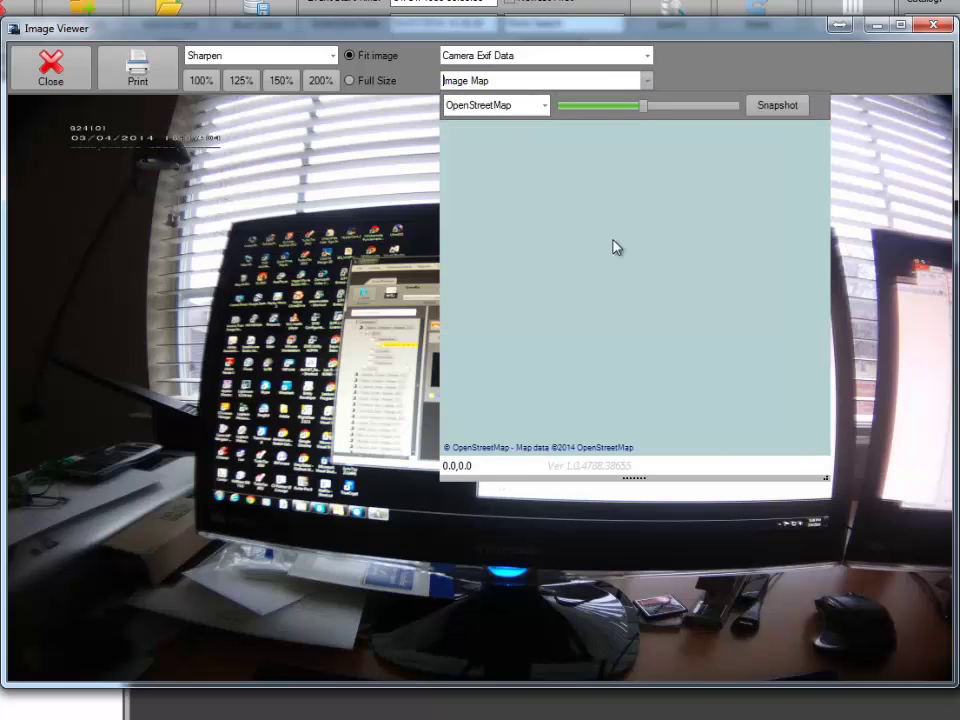
left_click(591, 105)
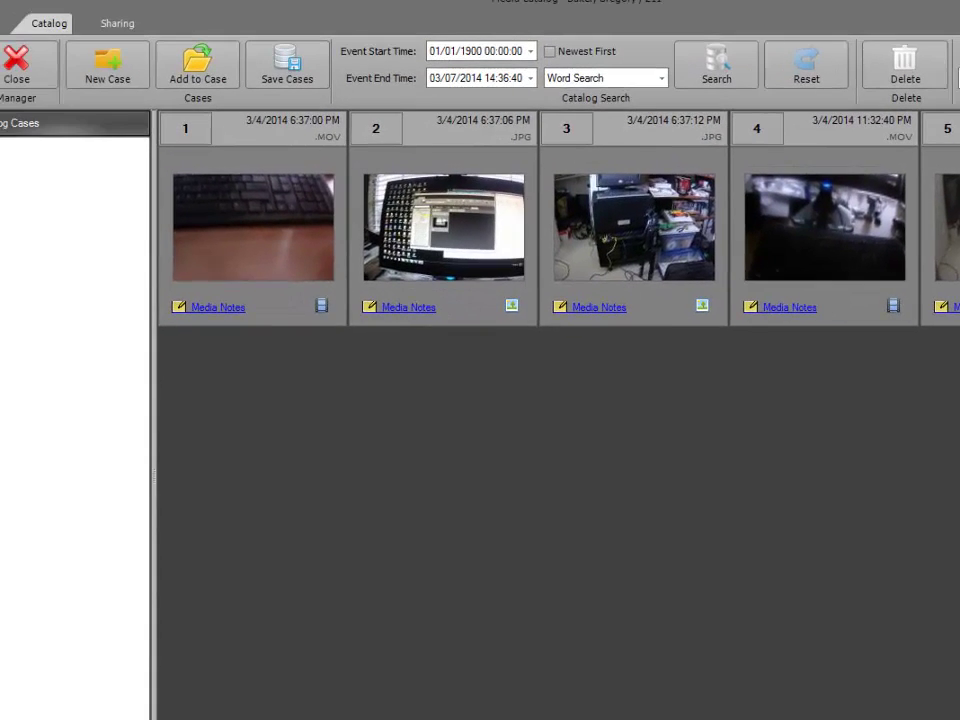
Open the 3/4/2014 11:32:40 PM MOV for video review and zoom out its OpenStreetMap view
double_click(492, 138)
left_click_drag(400, 147, 350, 73)
left_click(377, 456)
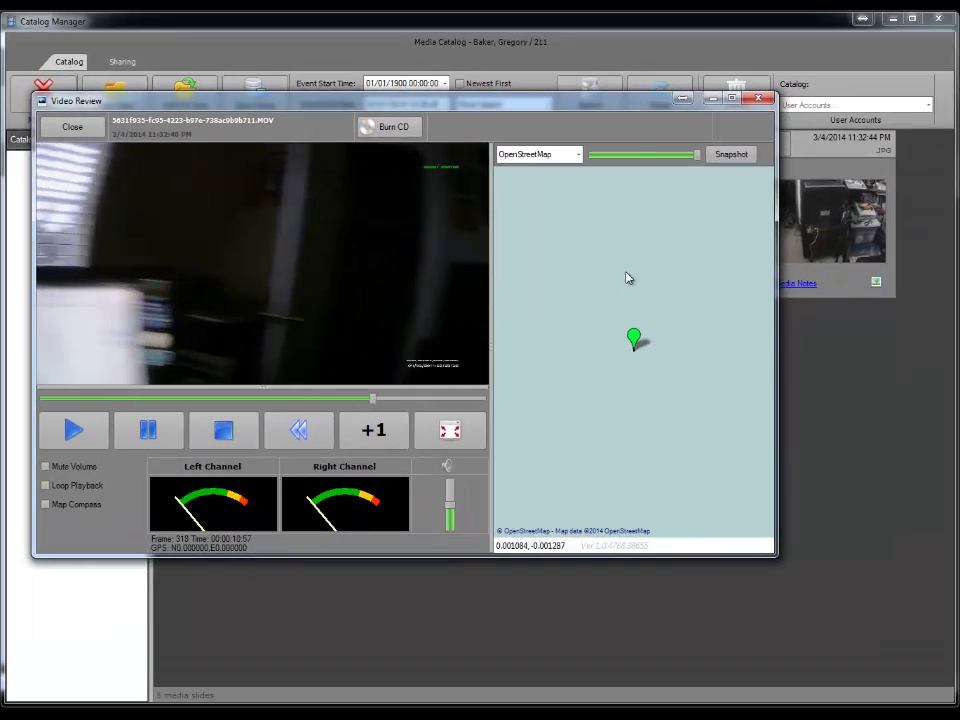
left_click(630, 154)
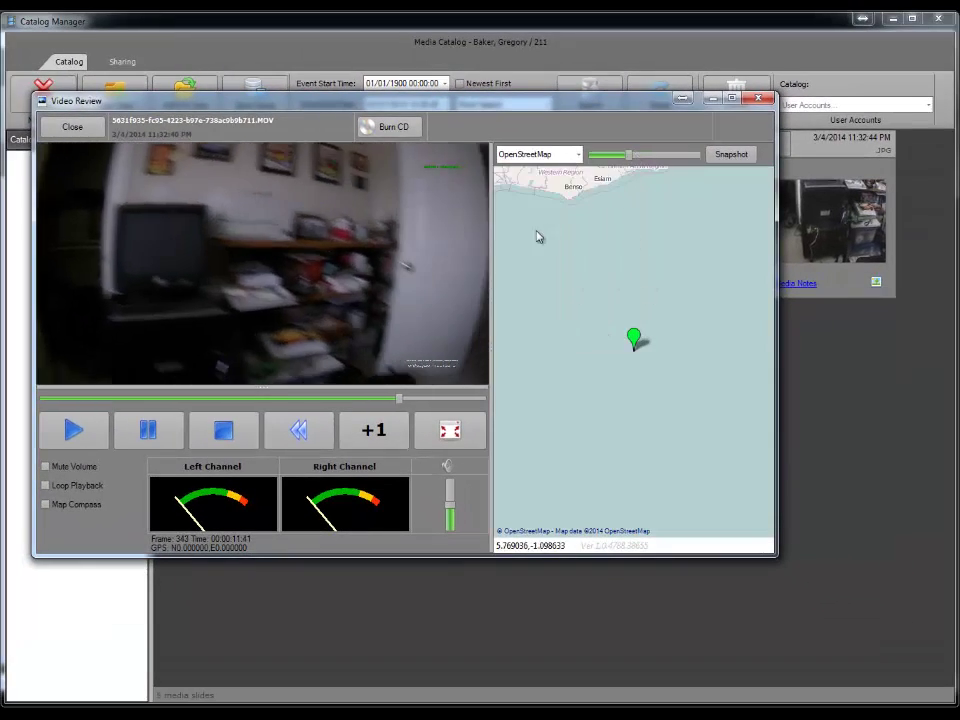
Stop the video playback, enable Loop Playback and Map Compass, and close the video review
left_click(243, 440)
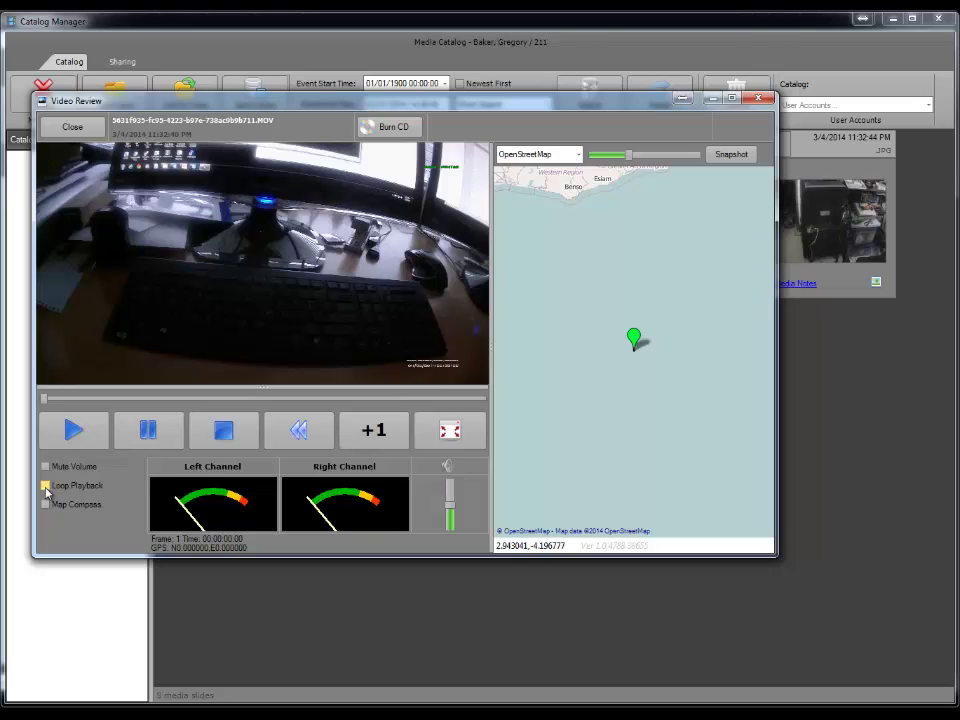
left_click(46, 487)
left_click(45, 505)
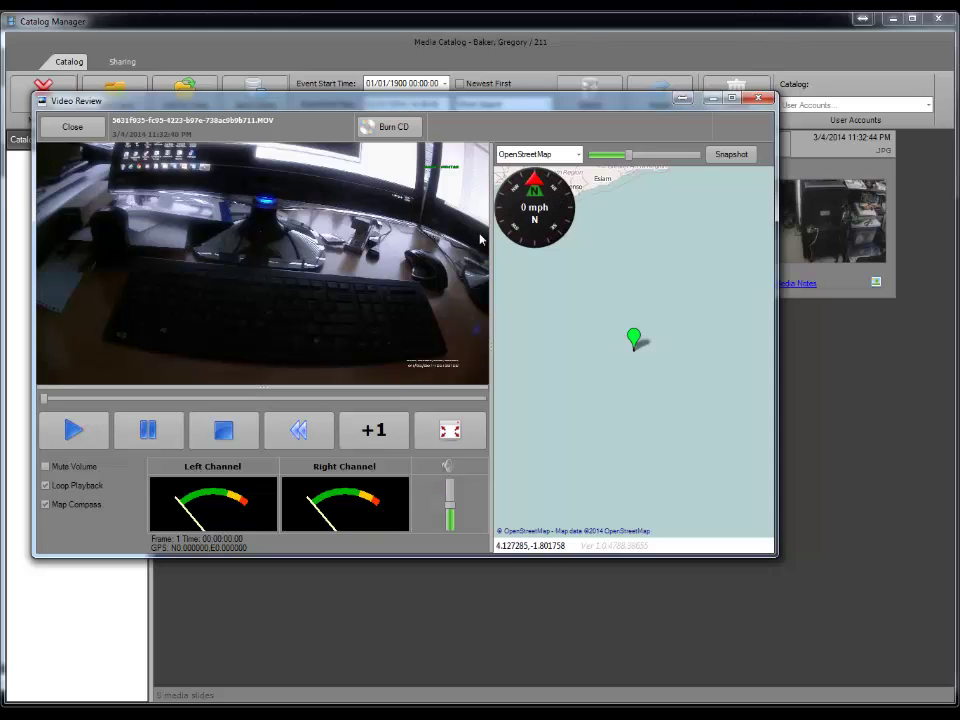
left_click(756, 100)
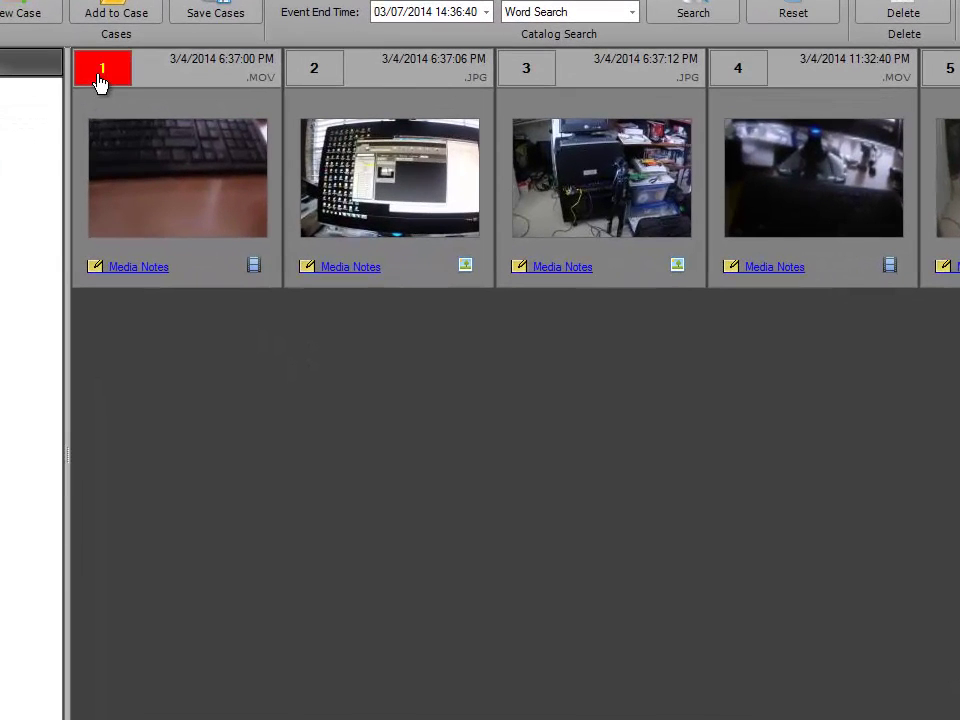
Create new case CS-00001 from media slides 1, 2 and 3 and widen the catalog cases list
left_click(328, 70)
left_click(517, 72)
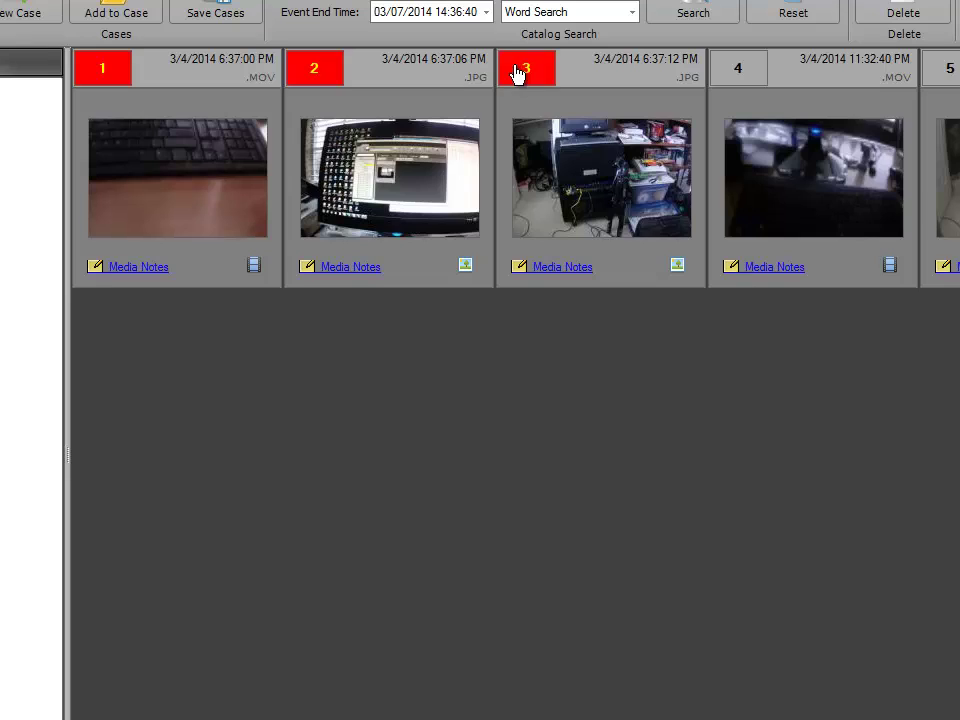
left_click(26, 24)
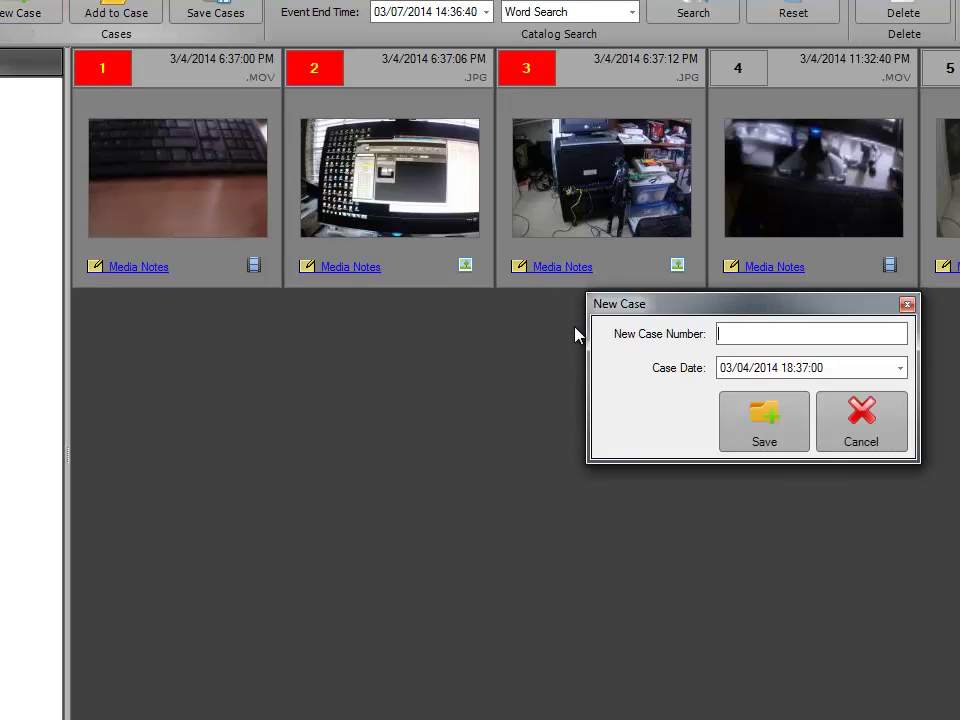
type("CS-00001")
left_click(765, 413)
left_click_drag(66, 388, 121, 401)
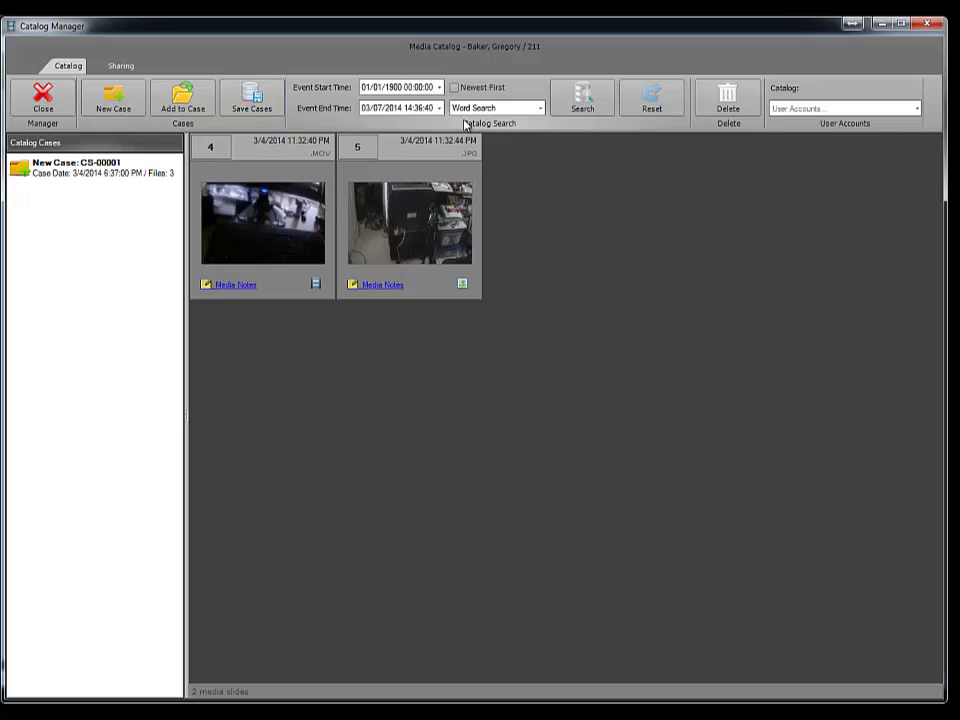
Clear the case list by rerunning the search, and search the media catalog of the second listed user account
left_click(588, 108)
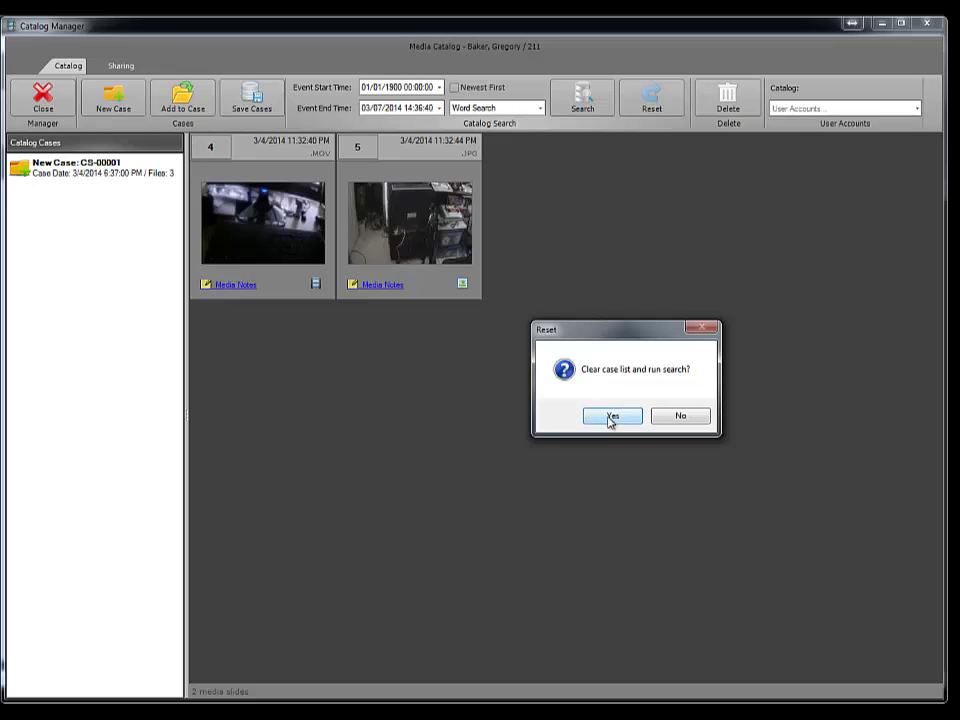
left_click(611, 416)
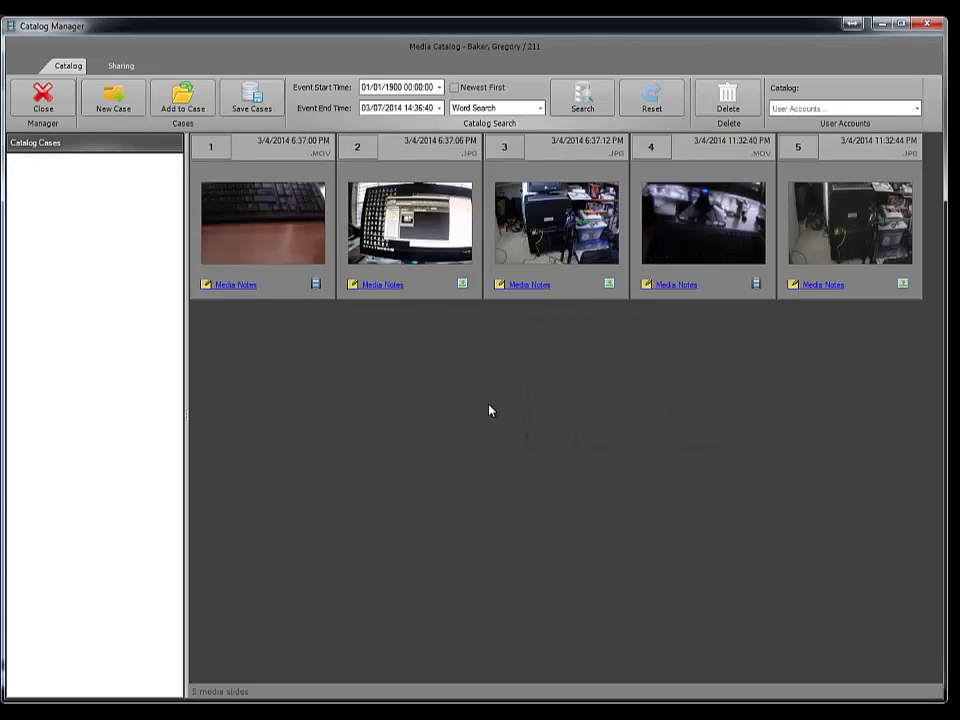
left_click(916, 108)
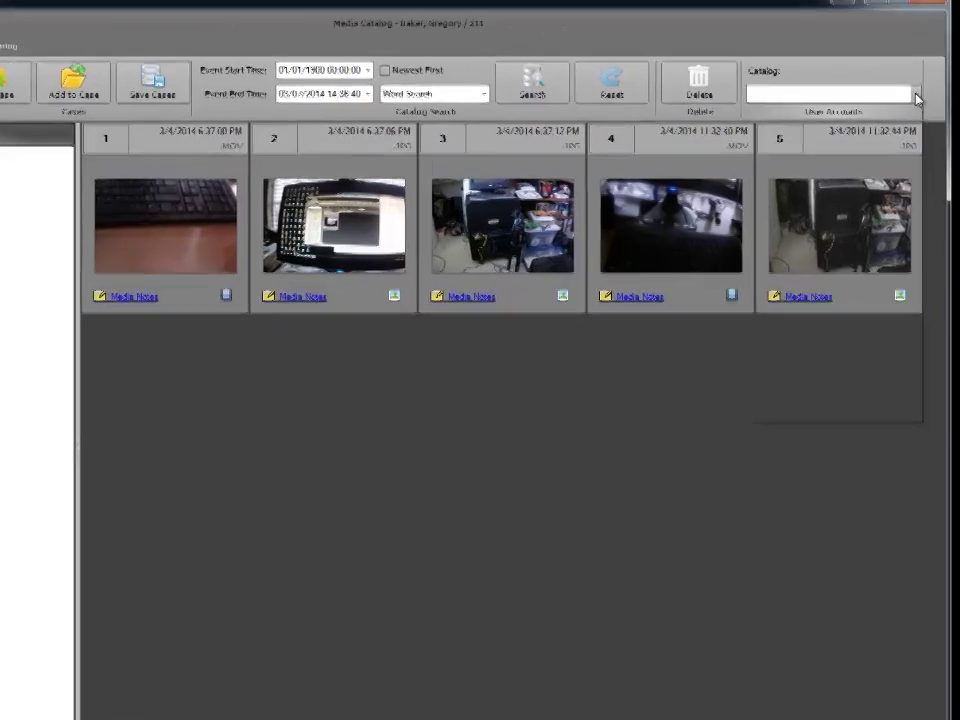
left_click(779, 153)
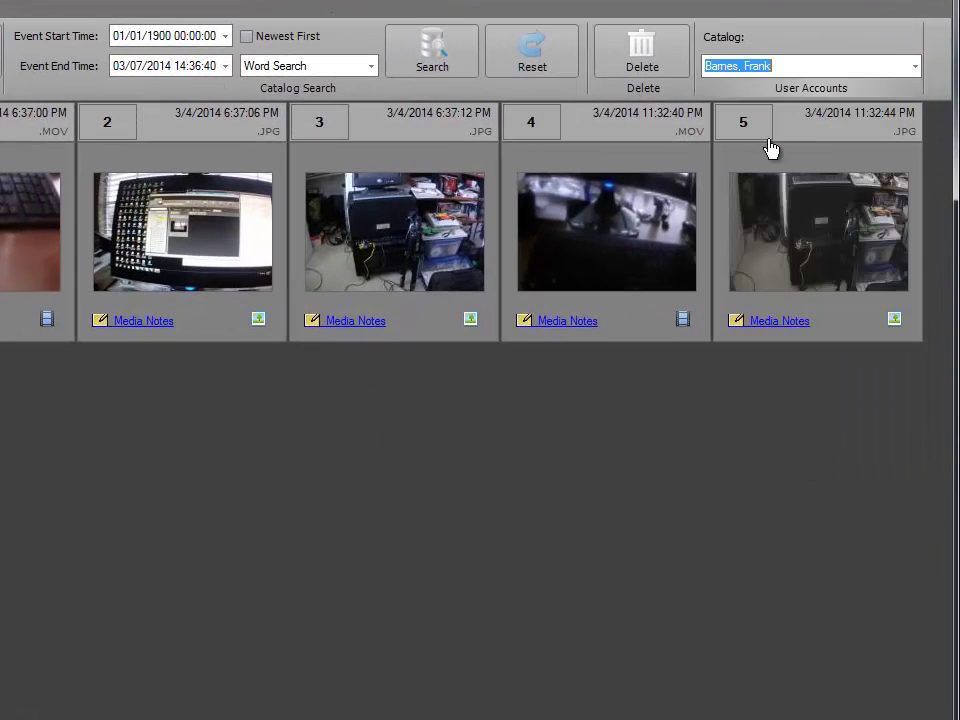
left_click(448, 44)
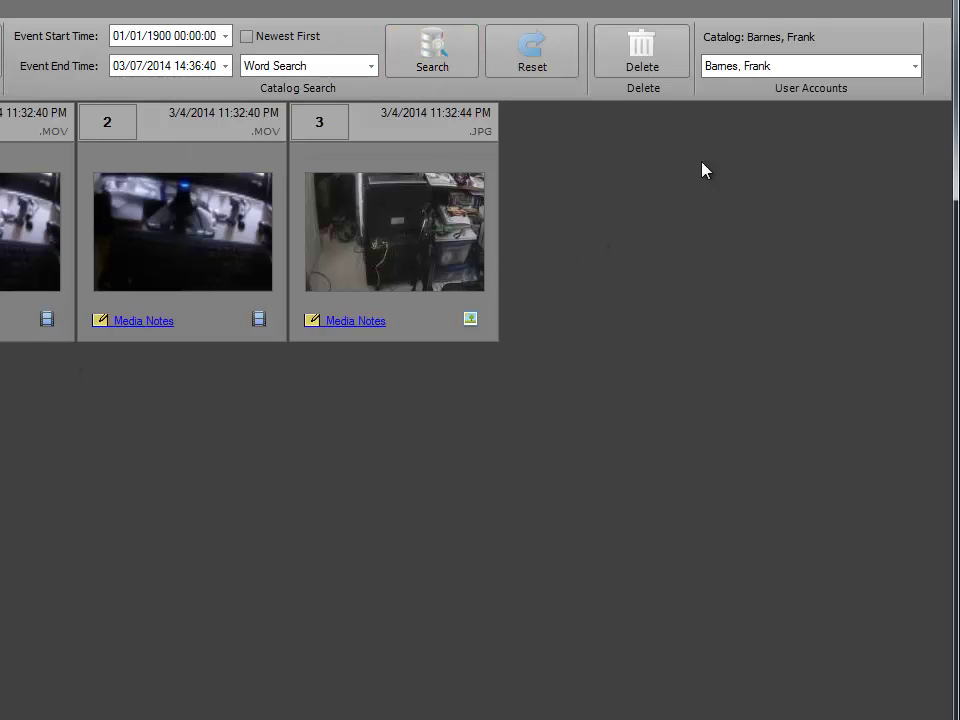
left_click(915, 66)
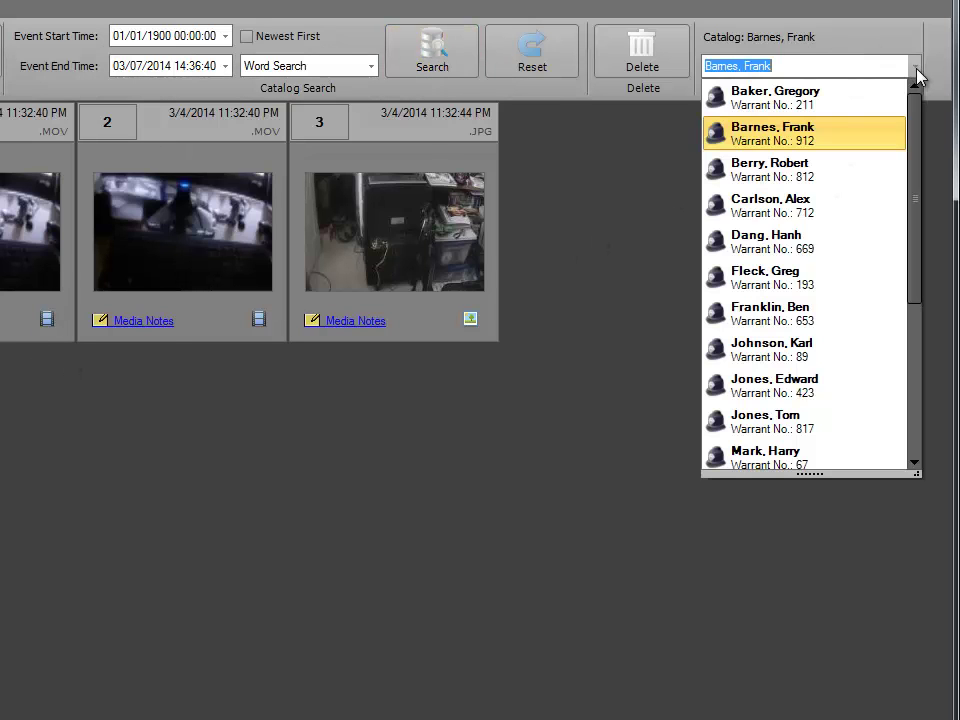
left_click(602, 360)
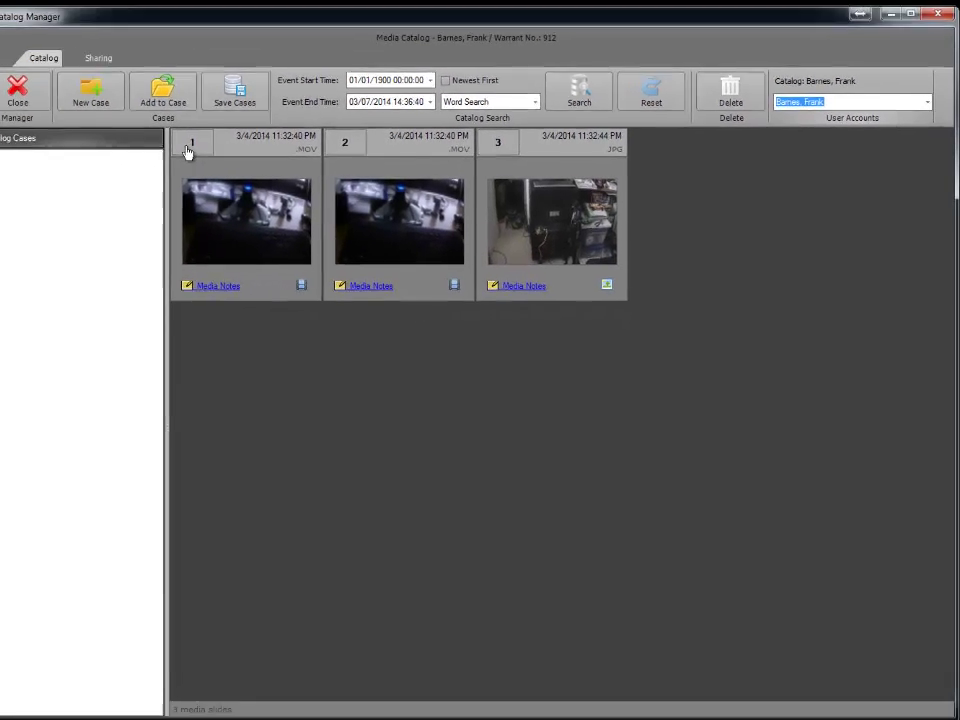
Create new case SCS525252 from media slides 1 and 2, keeping the proposed case date
left_click(190, 150)
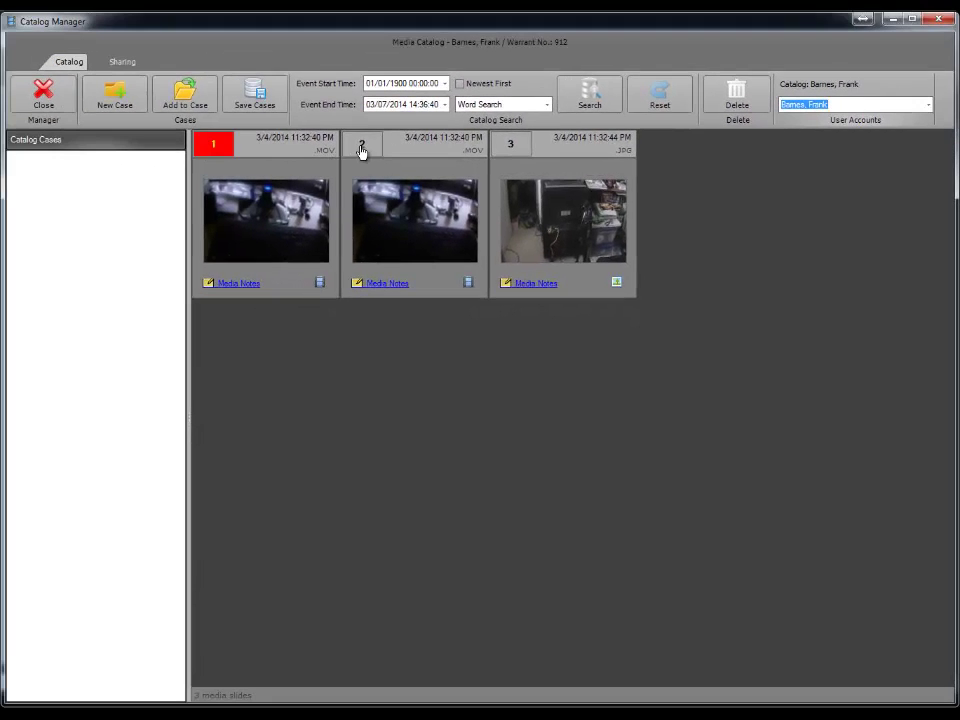
left_click(362, 147)
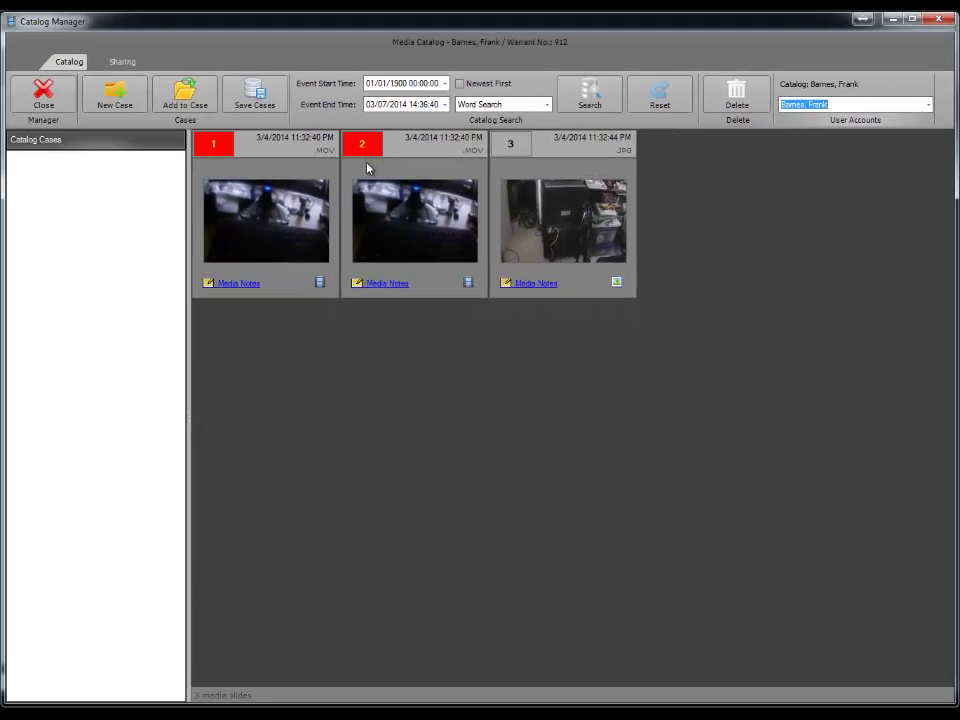
left_click(115, 97)
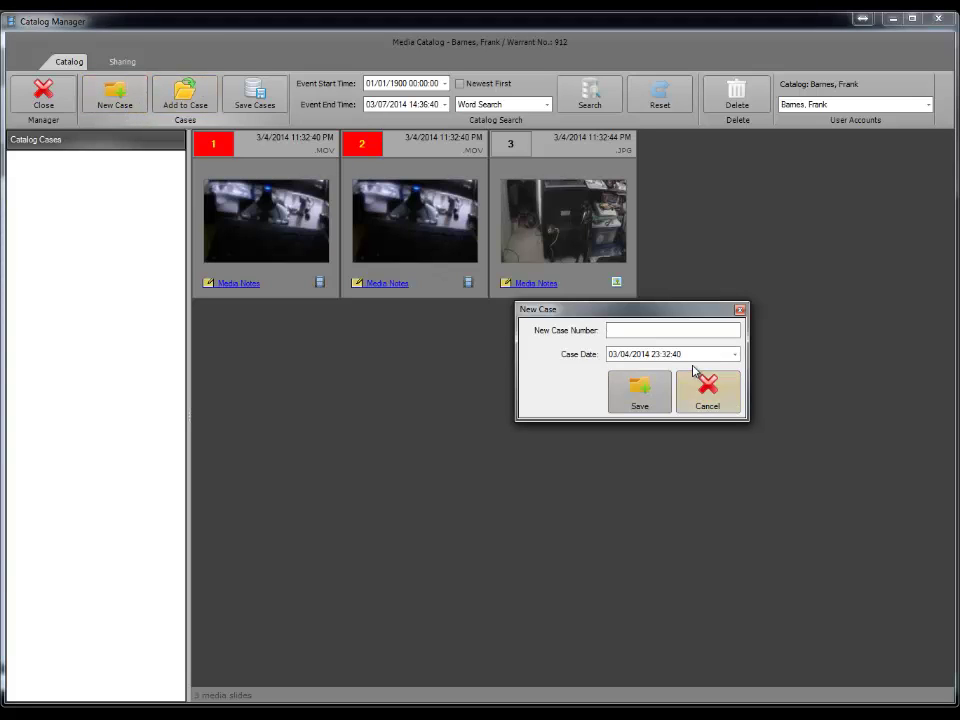
type("SCS525252")
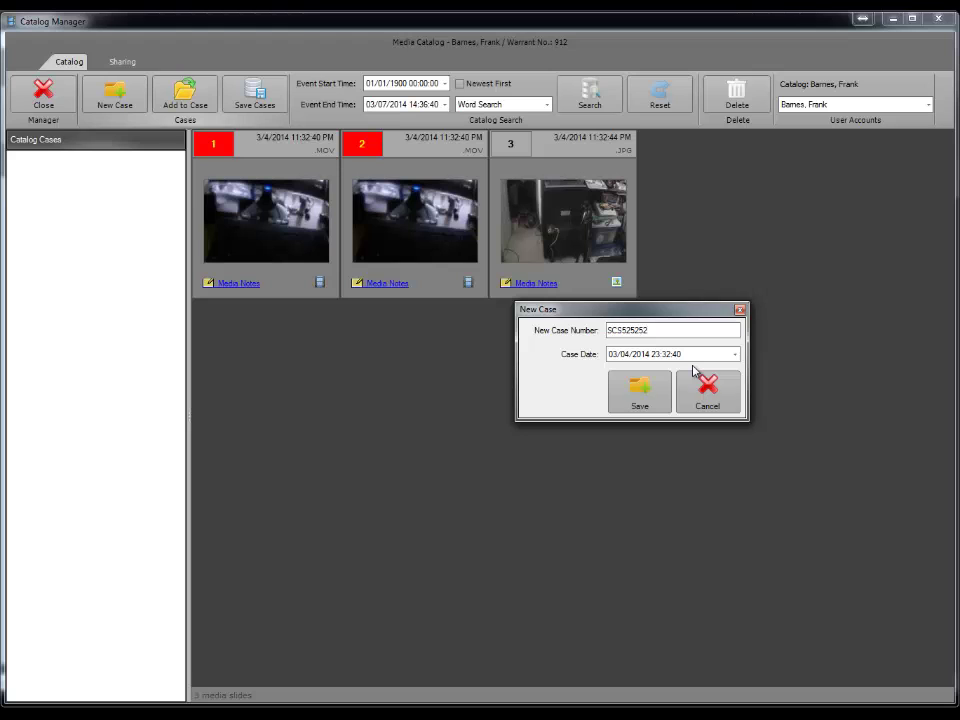
left_click(643, 398)
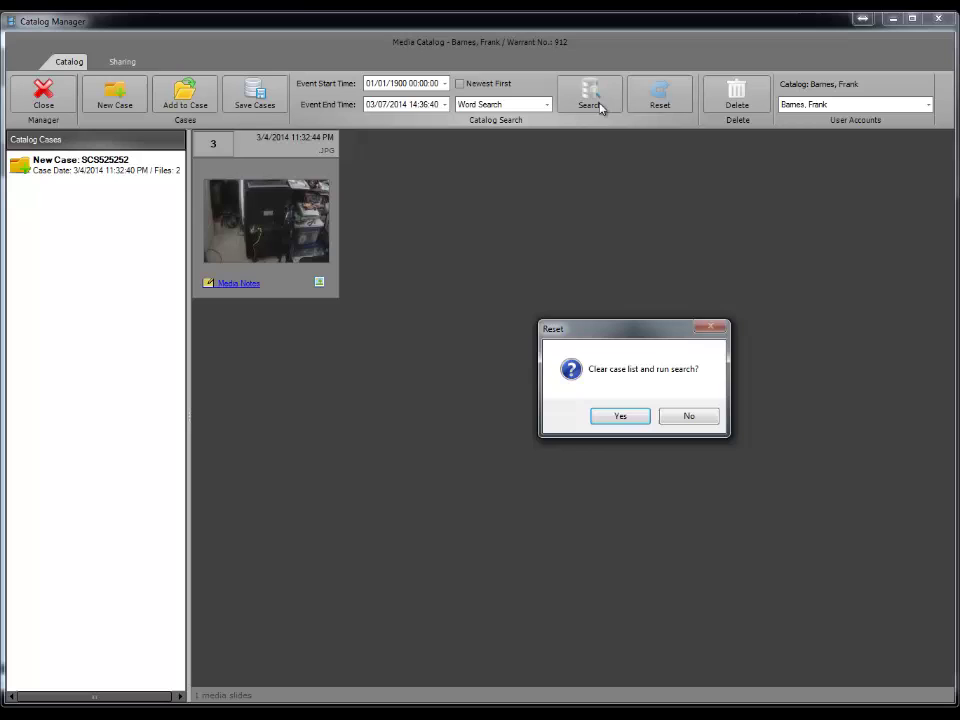
Clear the case list by rerunning the search, and search the media catalog of the first listed user account
left_click(626, 418)
left_click(928, 104)
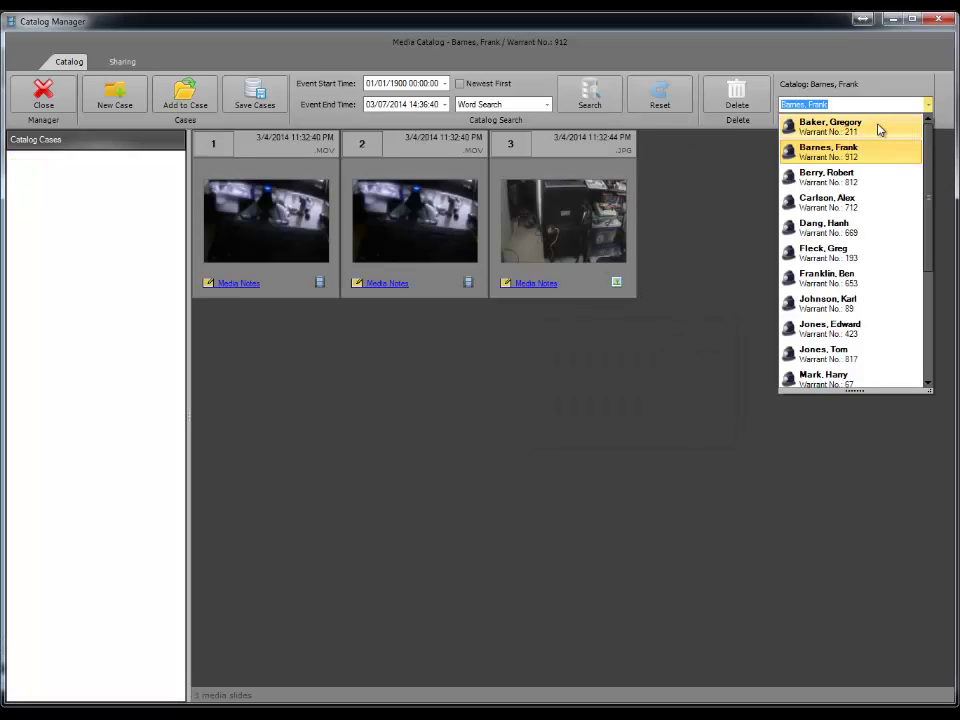
left_click(866, 125)
left_click(120, 63)
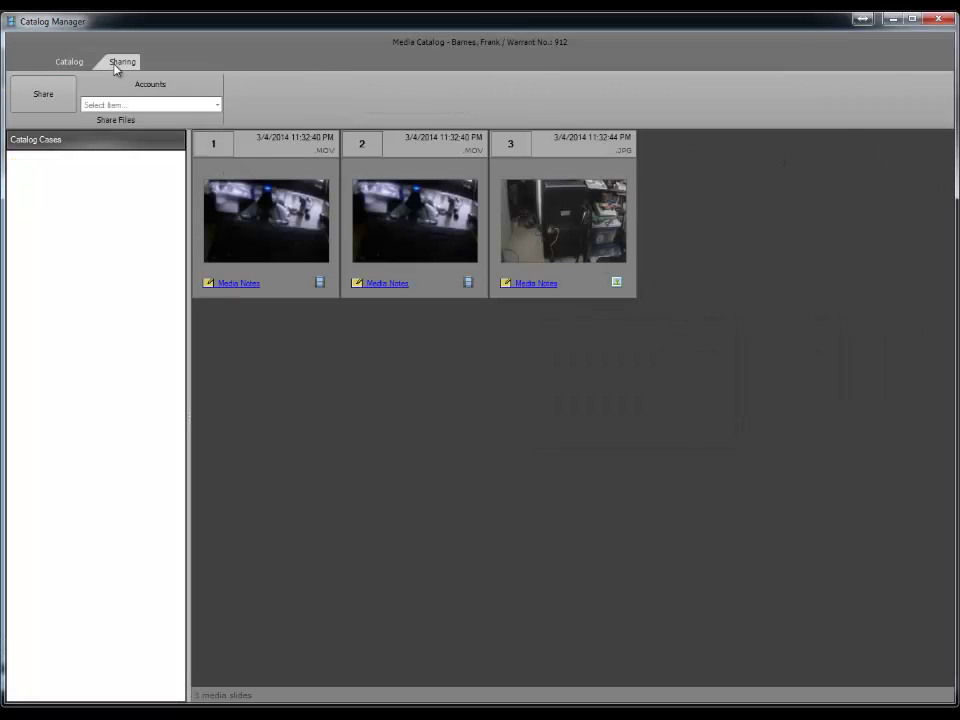
left_click(69, 62)
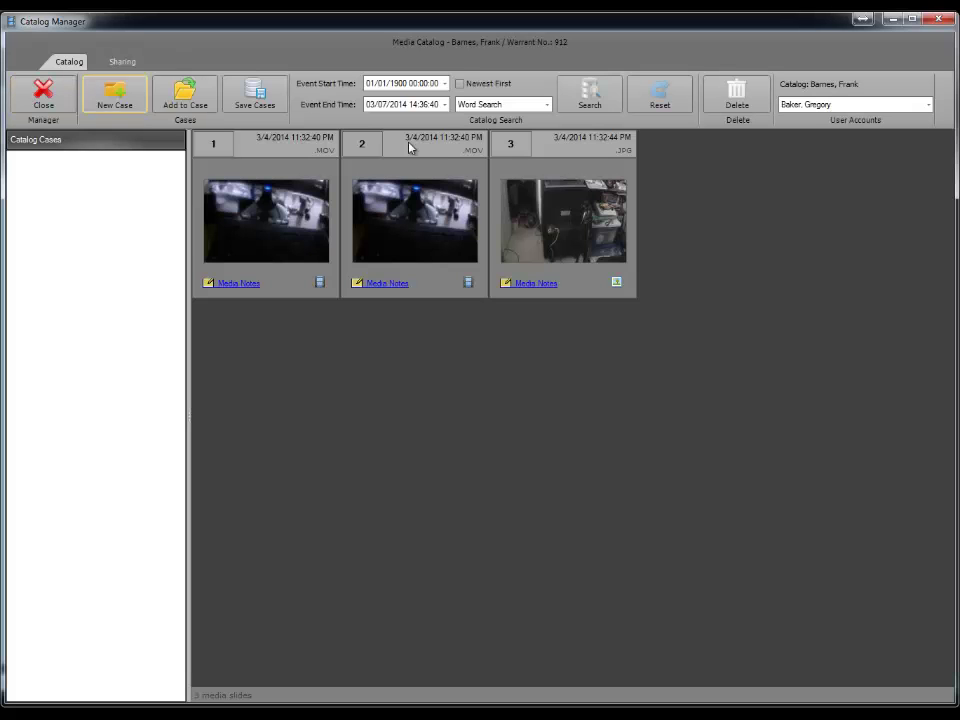
left_click(590, 100)
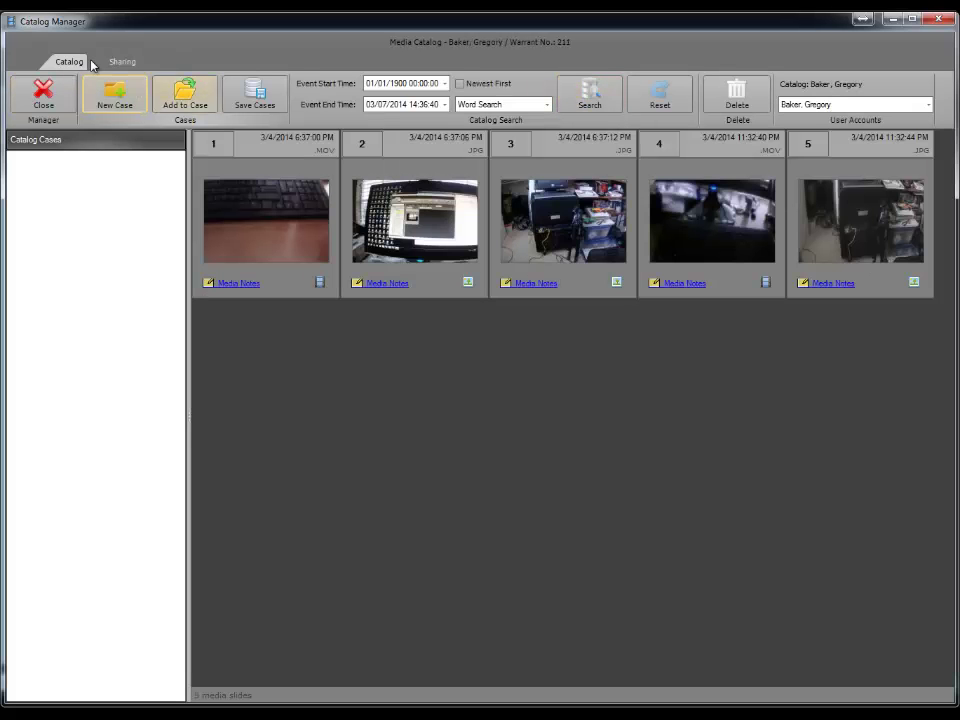
Share media slides 1, 2 and 3 with the third listed user account
left_click(124, 63)
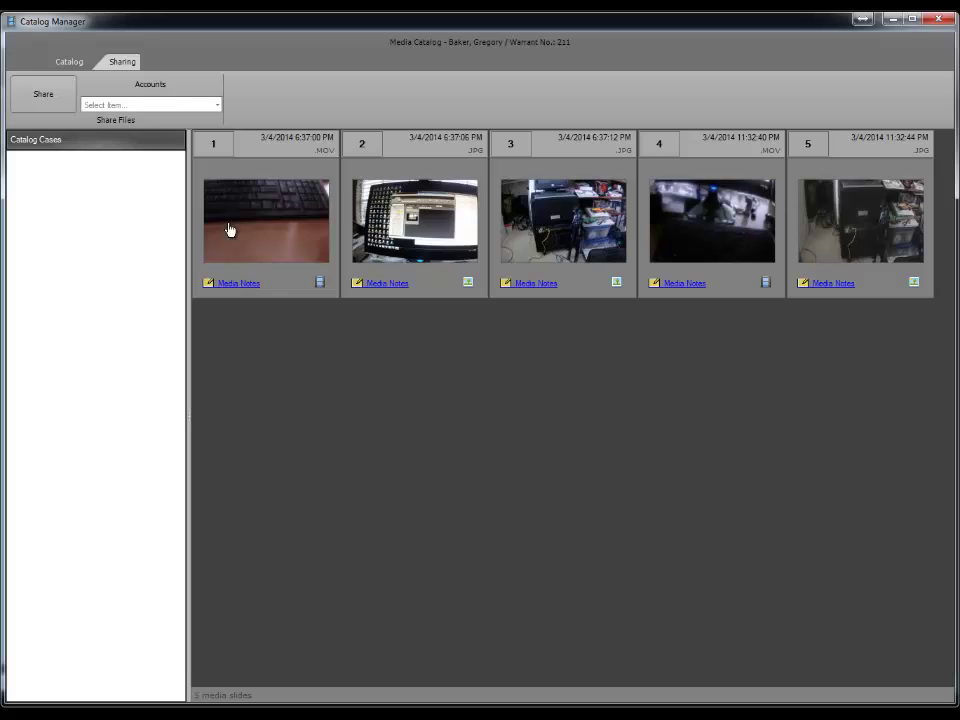
left_click(224, 145)
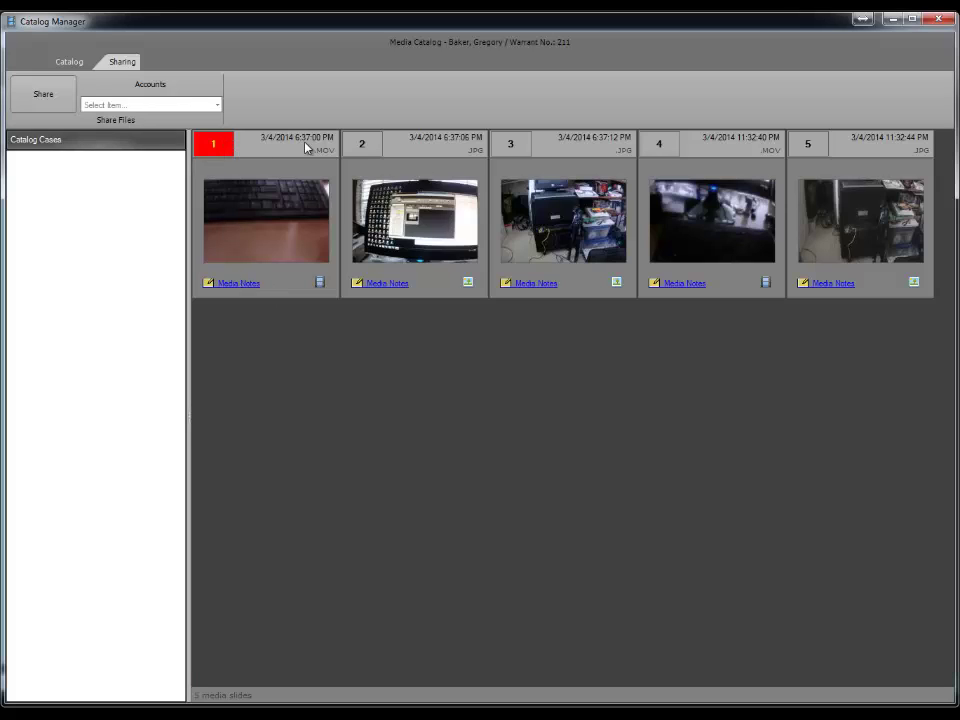
left_click(362, 146)
left_click(512, 146)
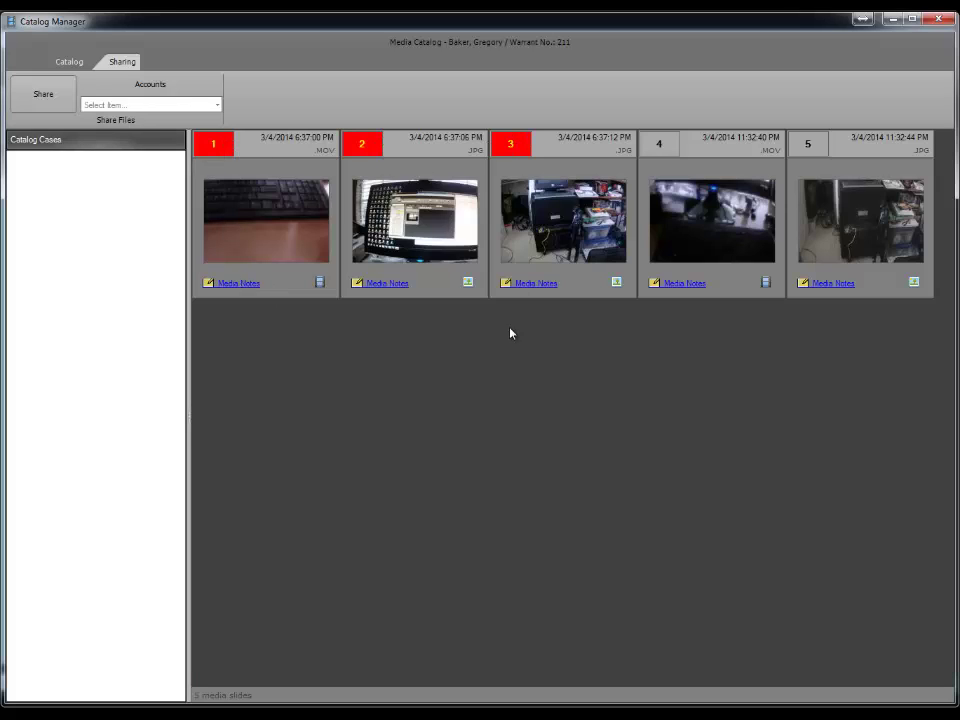
left_click(216, 105)
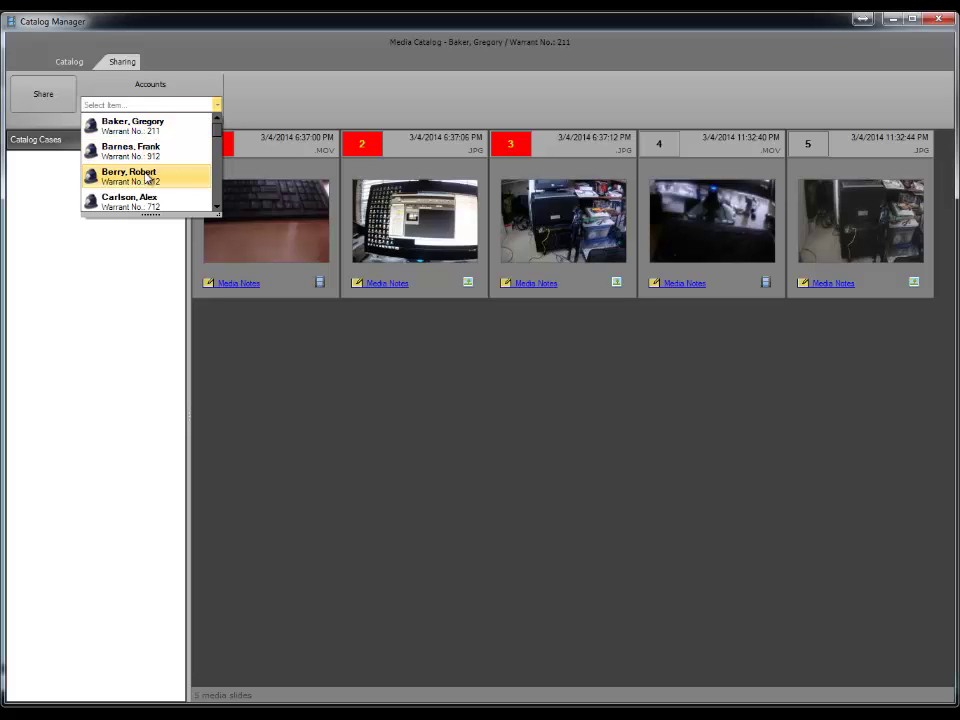
left_click(145, 178)
left_click(64, 94)
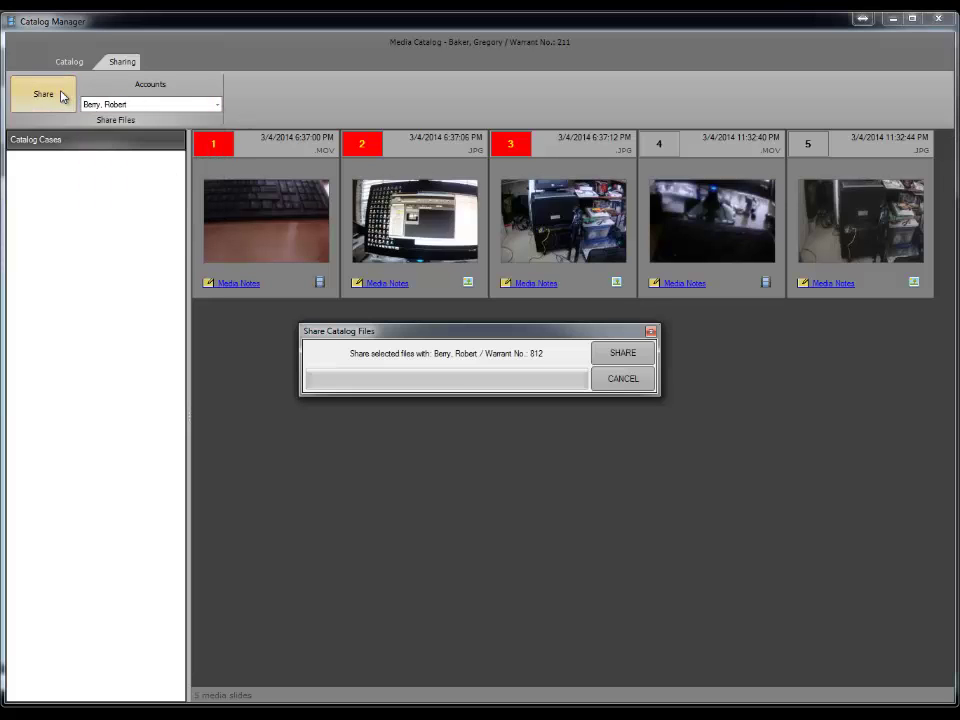
left_click(622, 355)
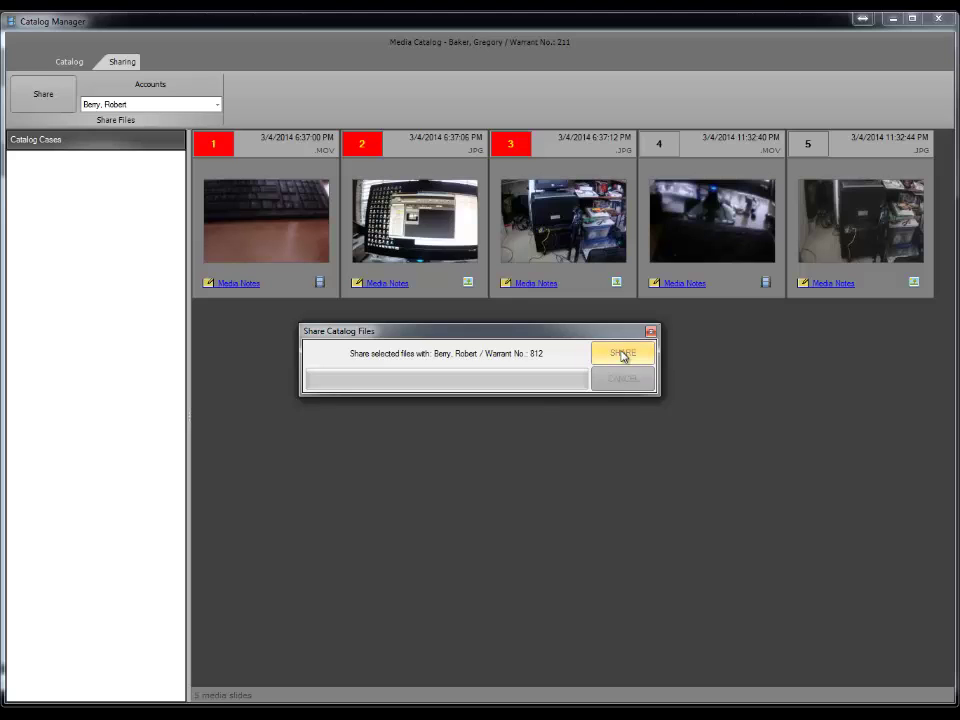
Search the media catalog of the third listed user account and look at the word search entry
left_click(62, 62)
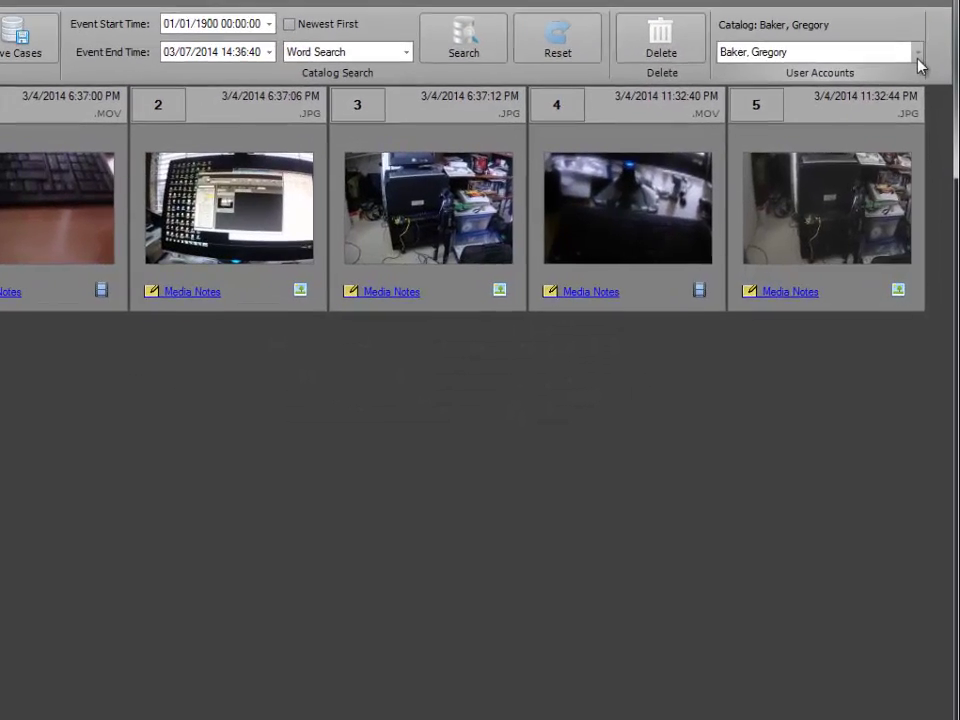
left_click(917, 58)
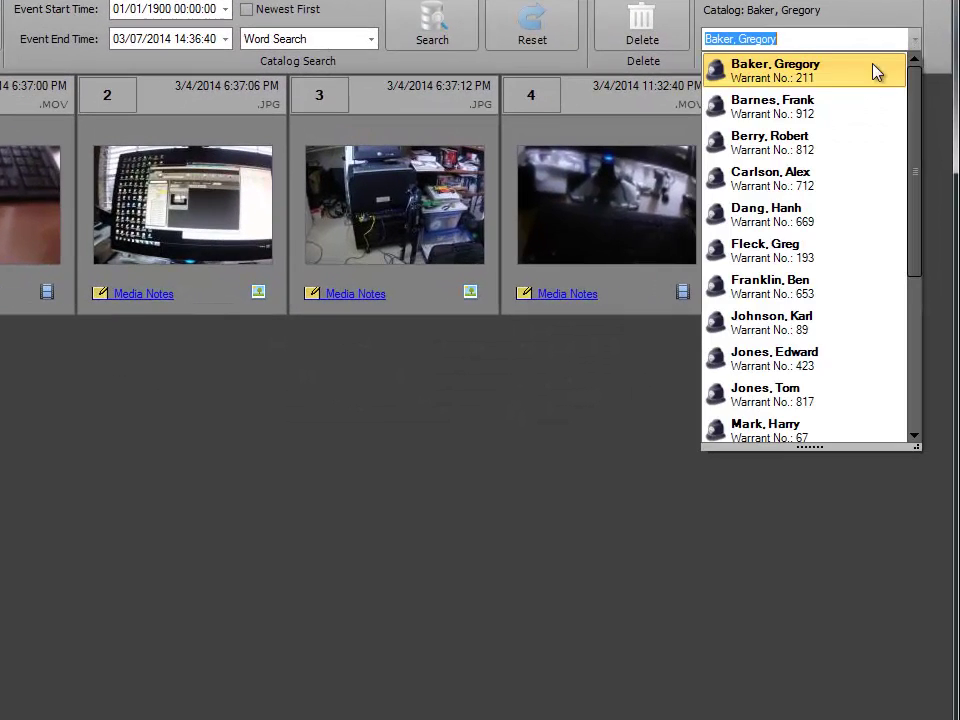
left_click(813, 153)
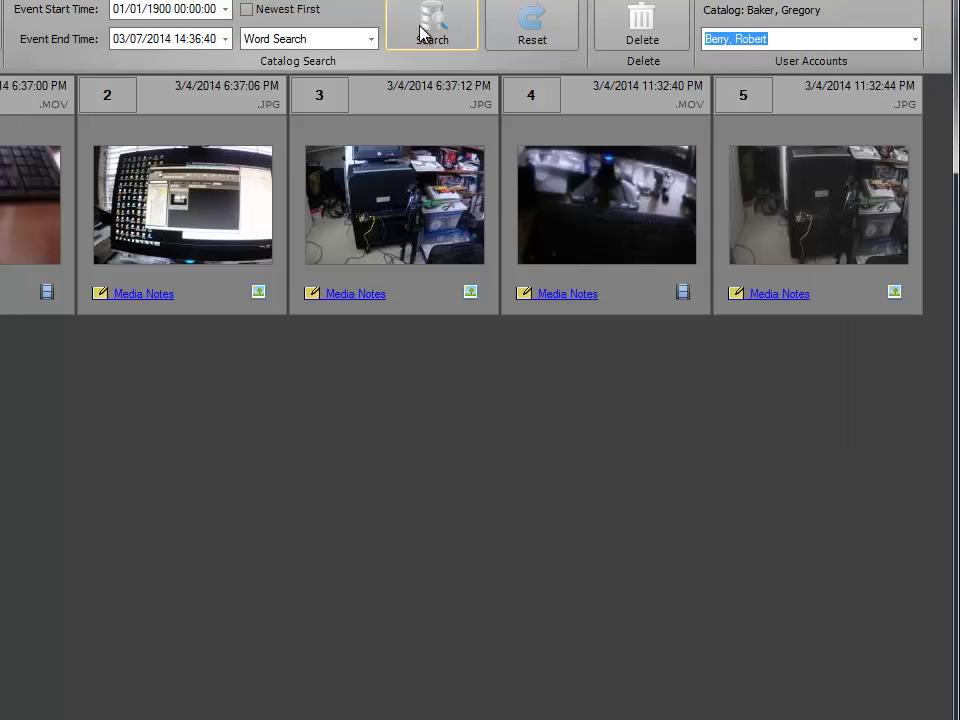
left_click(422, 33)
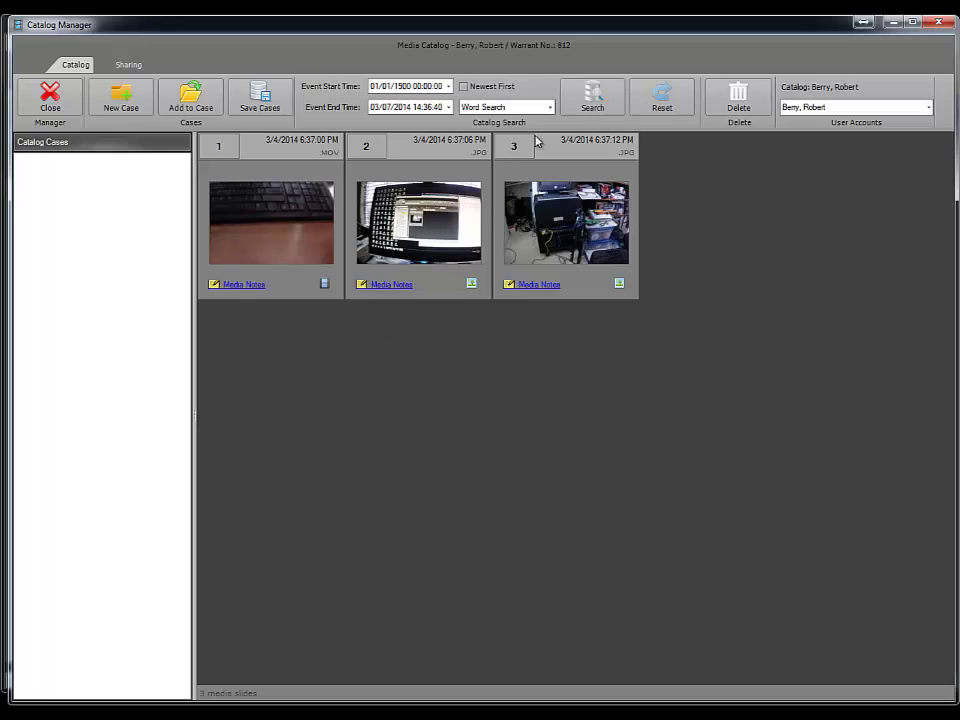
left_click(549, 107)
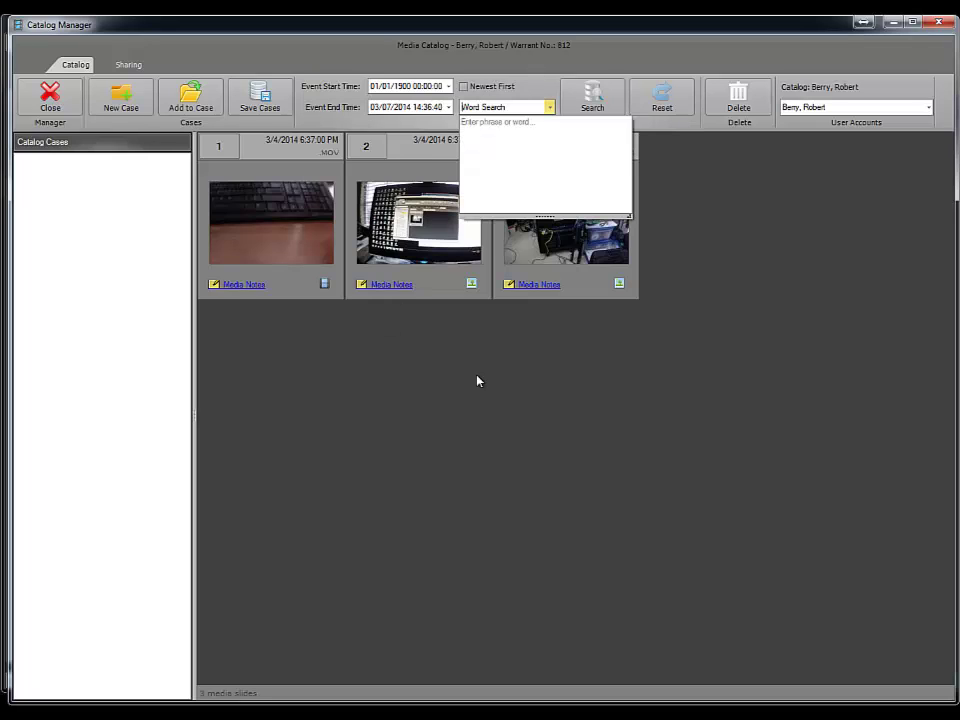
left_click(478, 381)
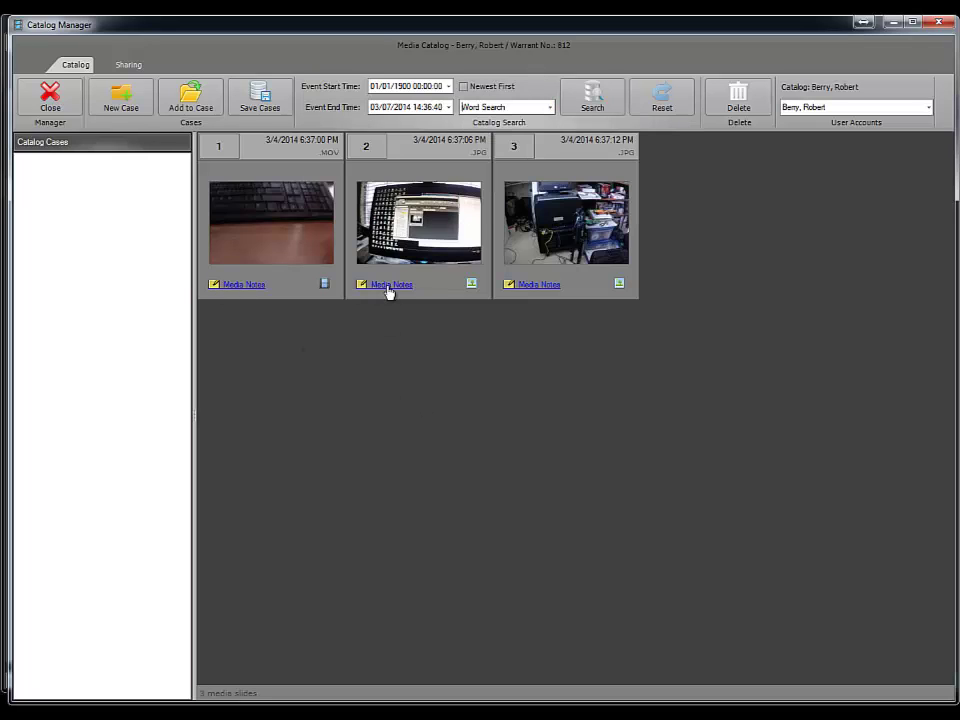
Add the media note "Demo" to slide 1, the 3/4/2014 6:37:00 PM MOV, and save it
left_click(246, 287)
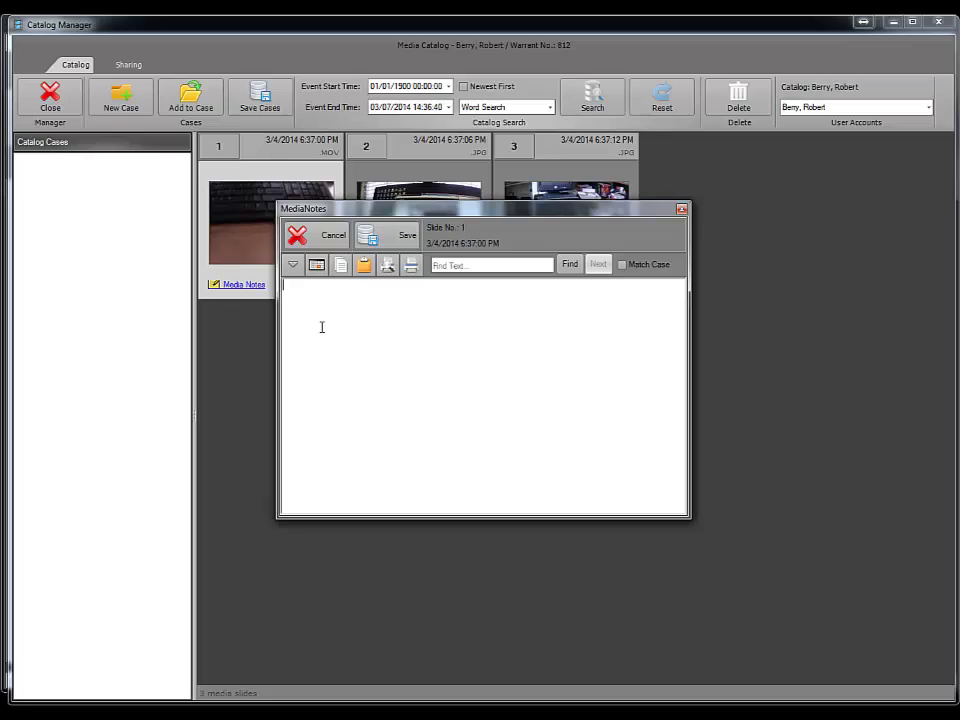
type("Demo")
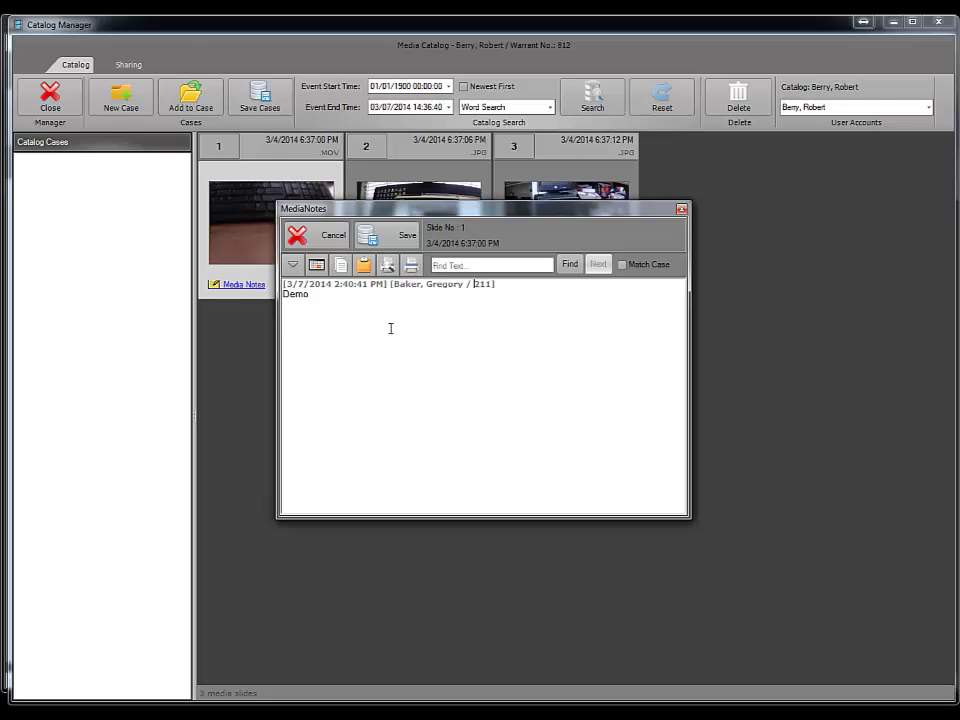
left_click(397, 236)
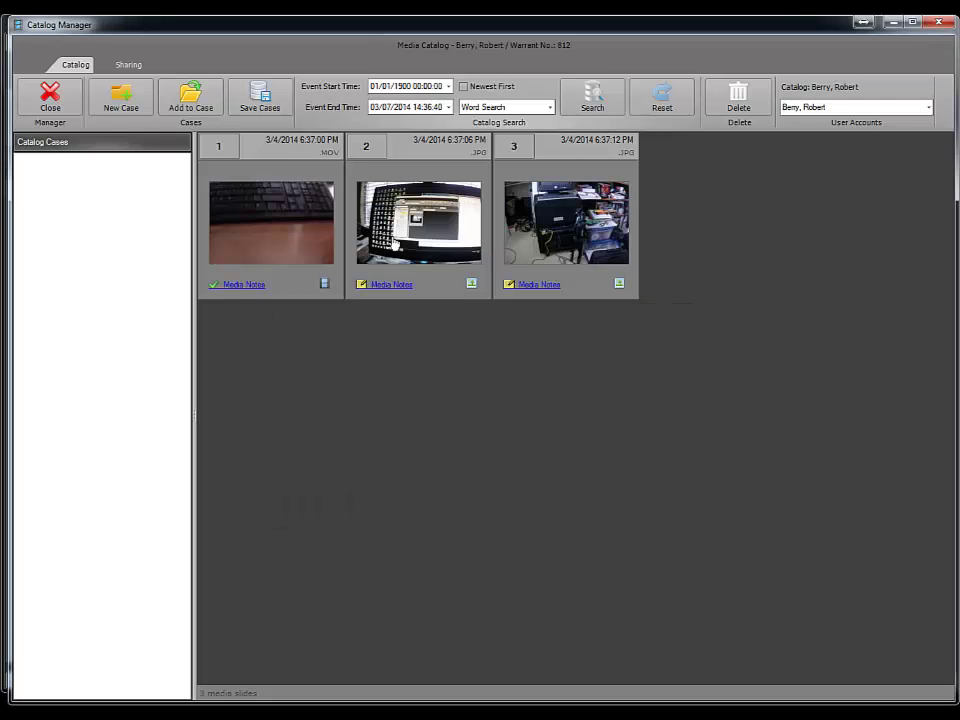
Run a word search for "Demo" in the catalog, and view the media notes of the matching slide
left_click(548, 108)
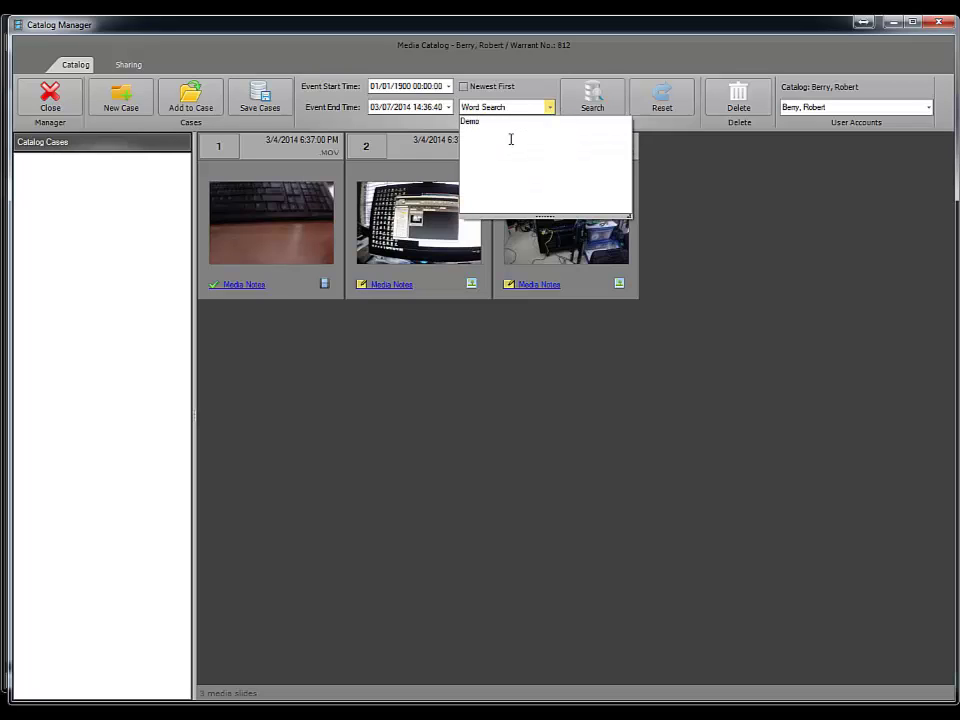
left_click(600, 106)
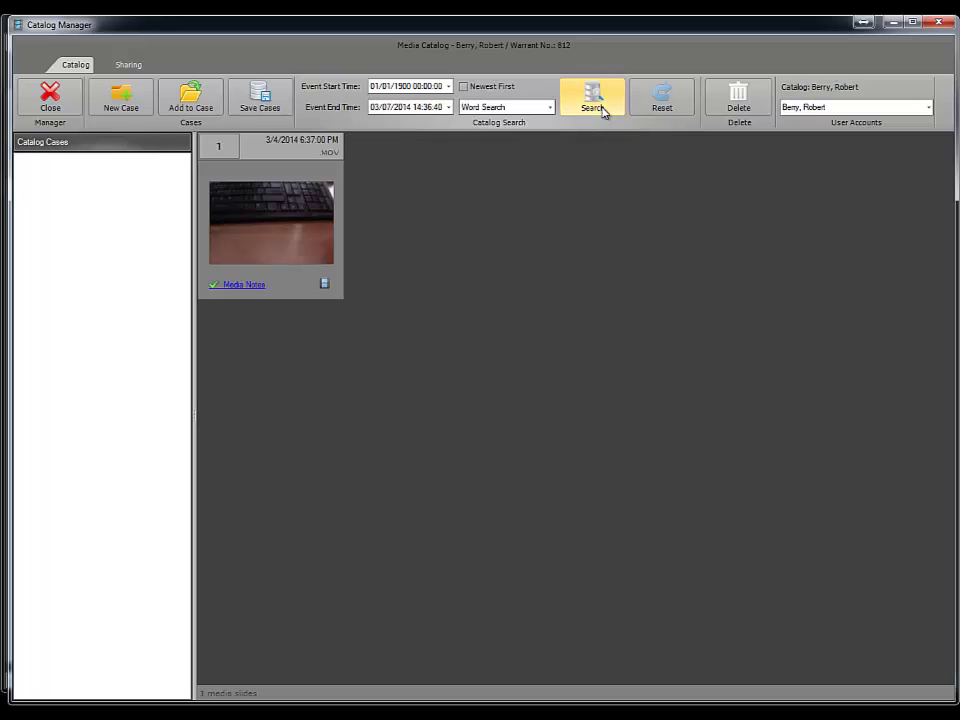
left_click(257, 284)
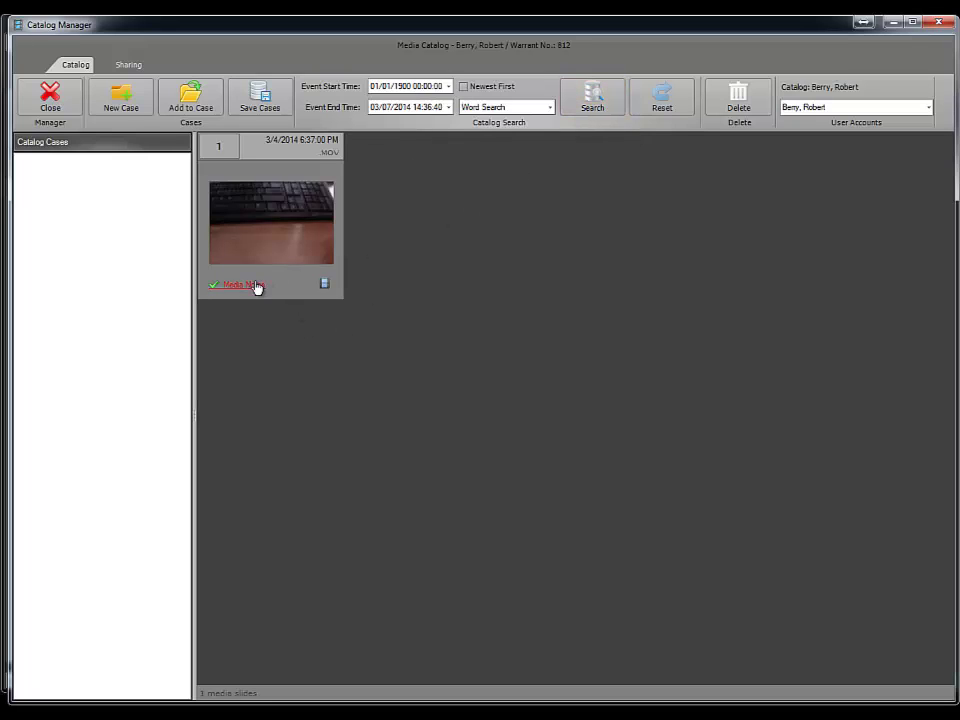
left_click(681, 208)
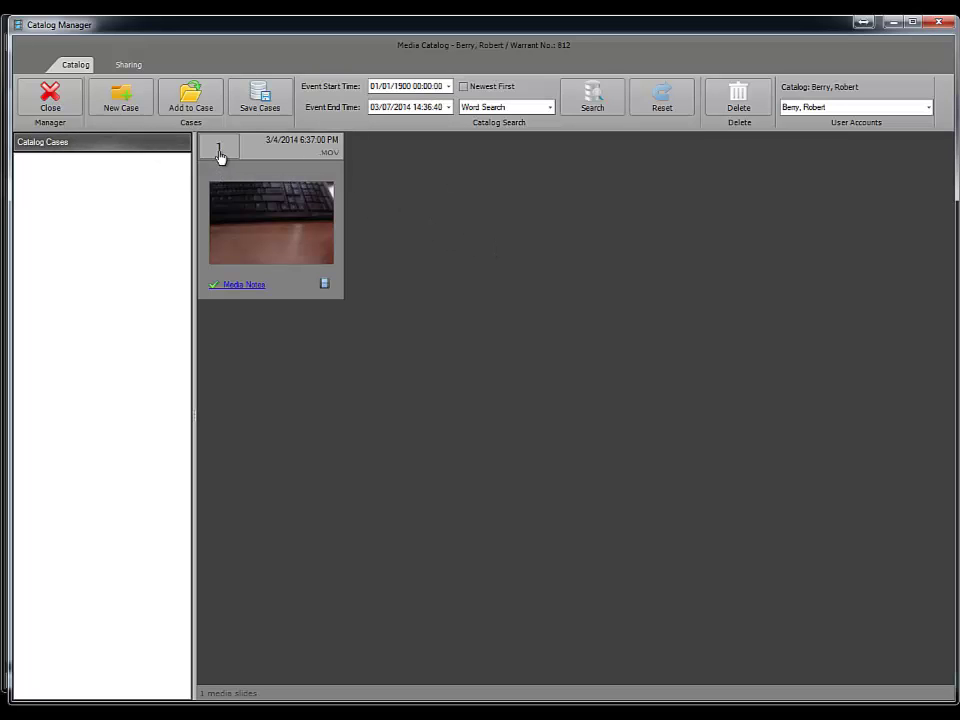
View the existing cases that slide 1 can be appended to, cancel without adding it, and close the Catalog Manager
left_click(190, 96)
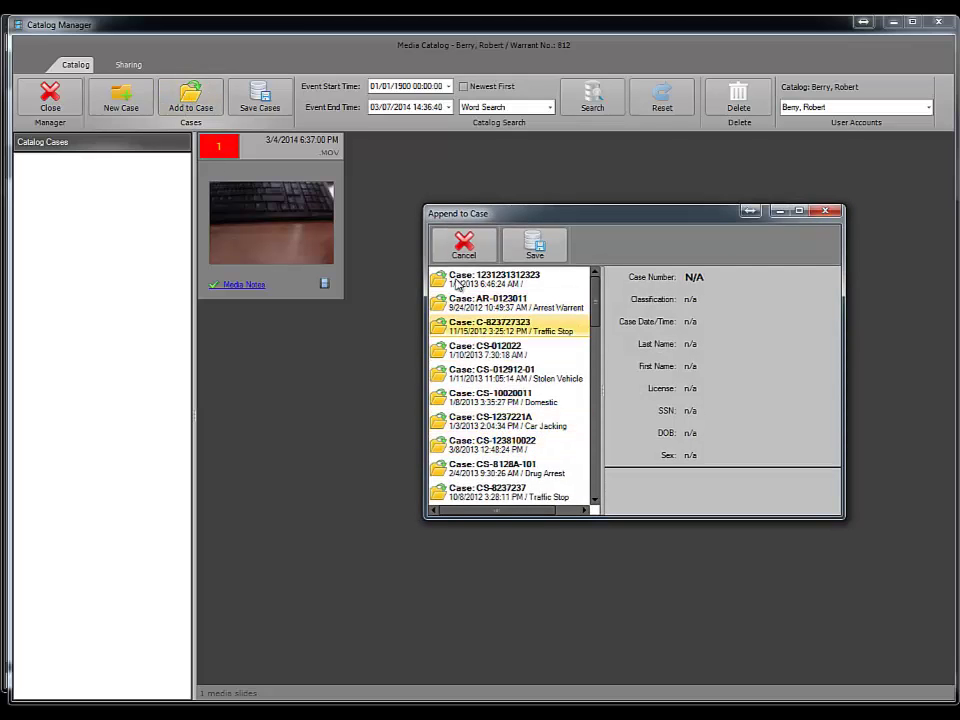
left_click(462, 246)
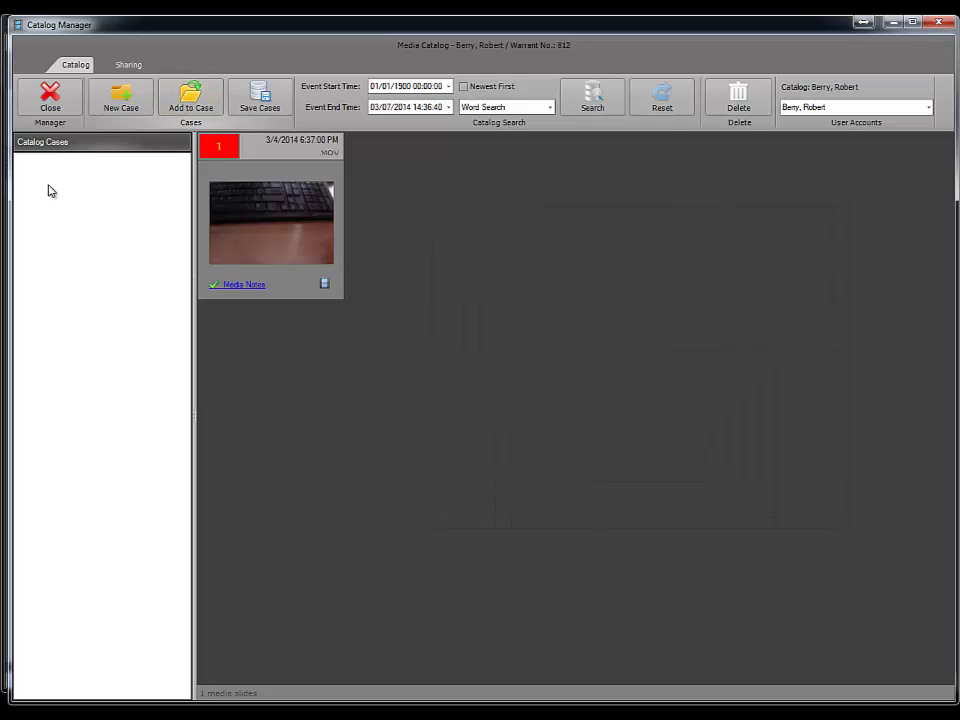
left_click(67, 114)
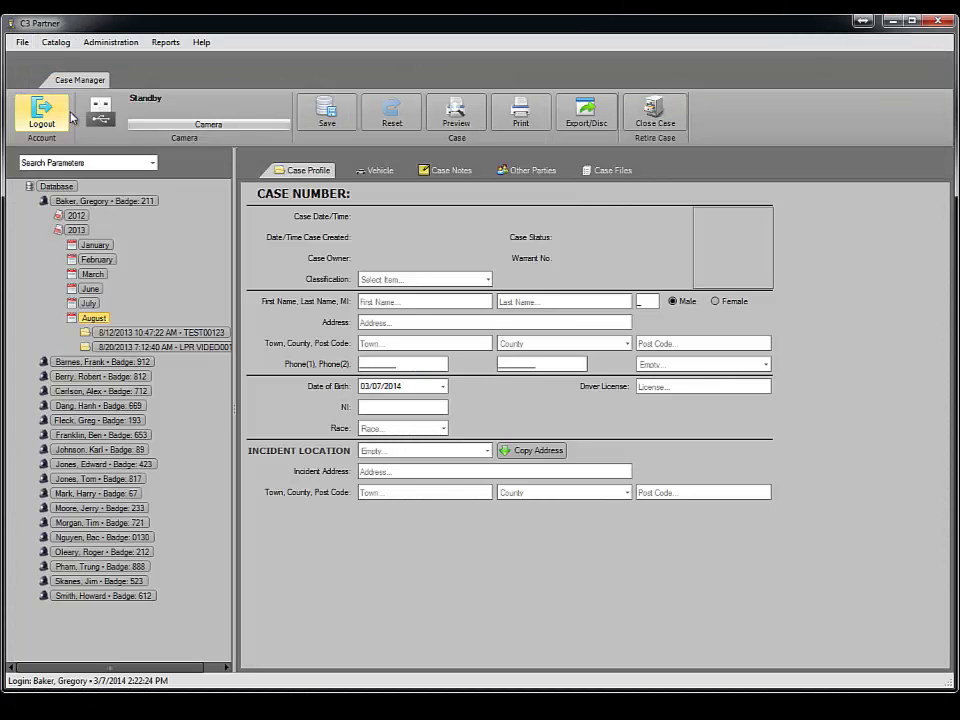